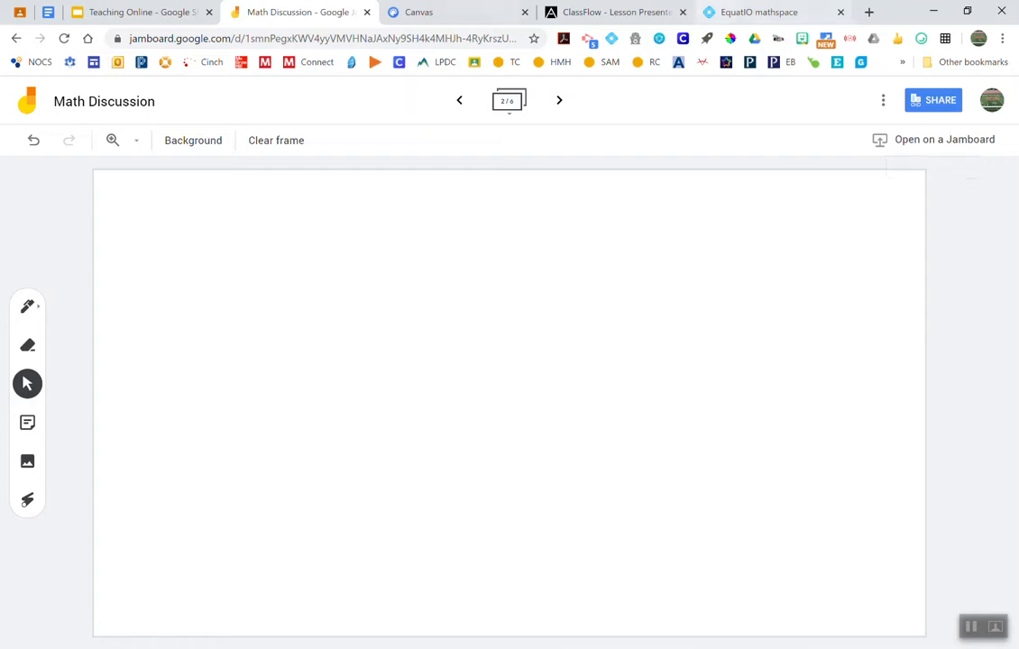
Switch to Chrome Canvas and look at the layers of the blue drawing
{"action": "left_click", "coordinate": [410, 12]}
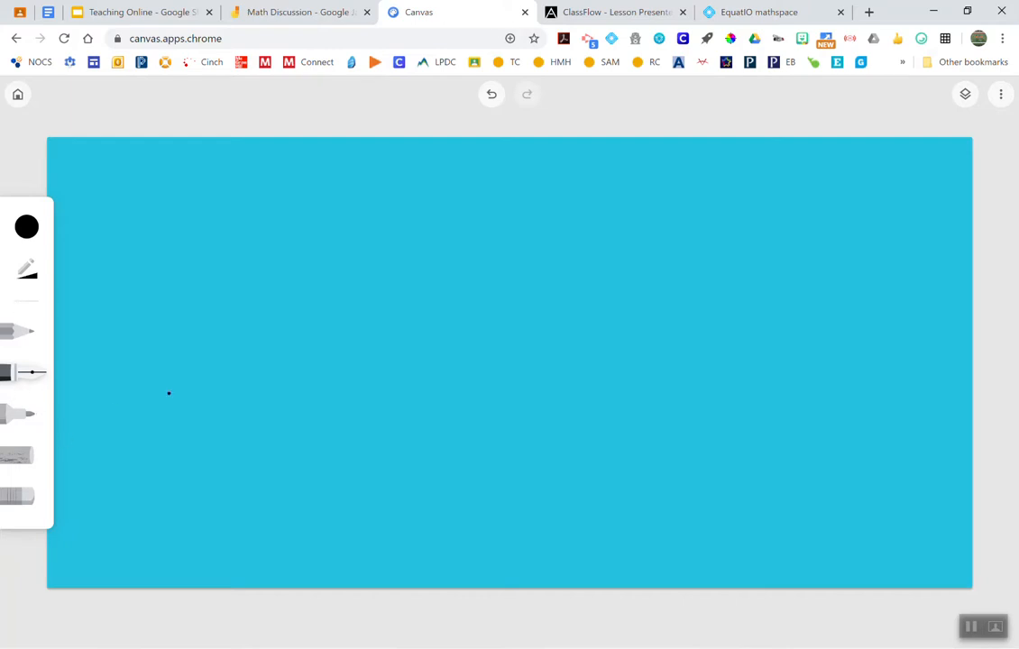
{"action": "left_click", "coordinate": [965, 95]}
{"action": "left_click", "coordinate": [382, 107]}
Try out each drawing tool, then draw a long looping freehand line across the blue canvas with the black pencil
{"action": "left_click", "coordinate": [11, 332]}
{"action": "left_click", "coordinate": [13, 372]}
{"action": "left_click", "coordinate": [14, 415]}
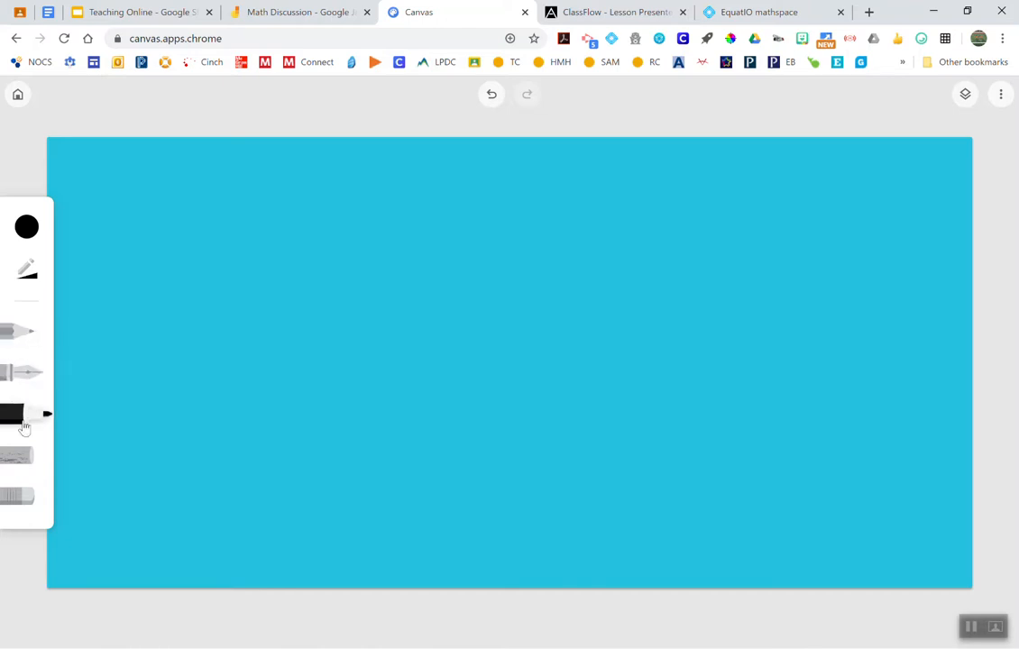
{"action": "left_click", "coordinate": [18, 459]}
{"action": "left_click", "coordinate": [18, 496]}
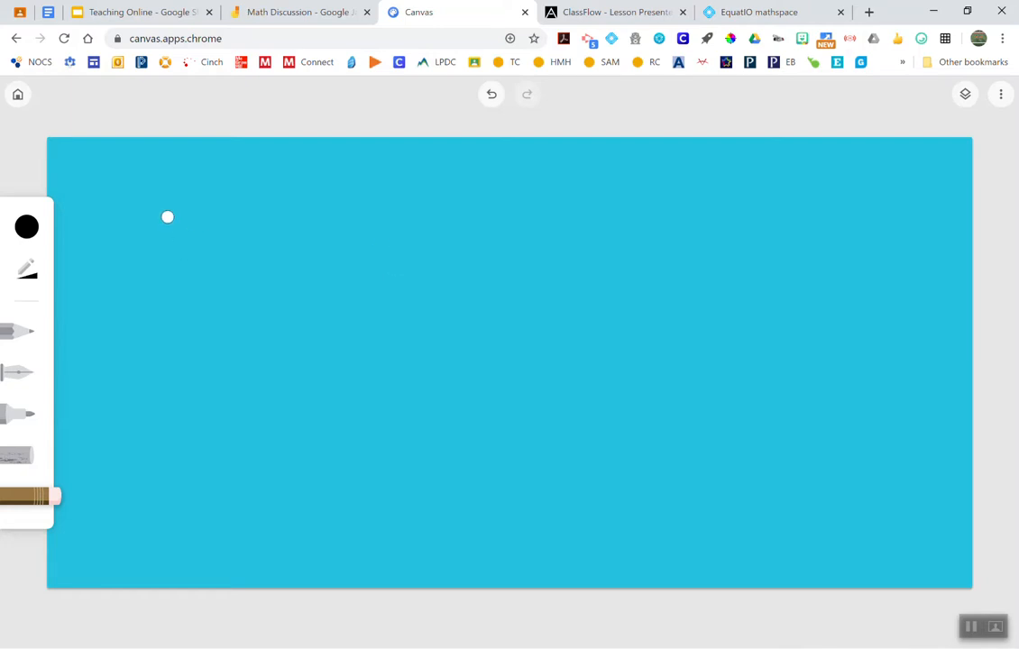
{"action": "left_click", "coordinate": [23, 331]}
{"action": "mouse_move", "coordinate": [200, 214]}
{"action": "left_mouse_down"}
{"action": "mouse_move", "coordinate": [152, 405]}
{"action": "mouse_move", "coordinate": [383, 498]}
{"action": "mouse_move", "coordinate": [416, 357]}
{"action": "mouse_move", "coordinate": [594, 402]}
{"action": "mouse_move", "coordinate": [674, 287]}
{"action": "mouse_move", "coordinate": [767, 446]}
{"action": "left_mouse_up"}
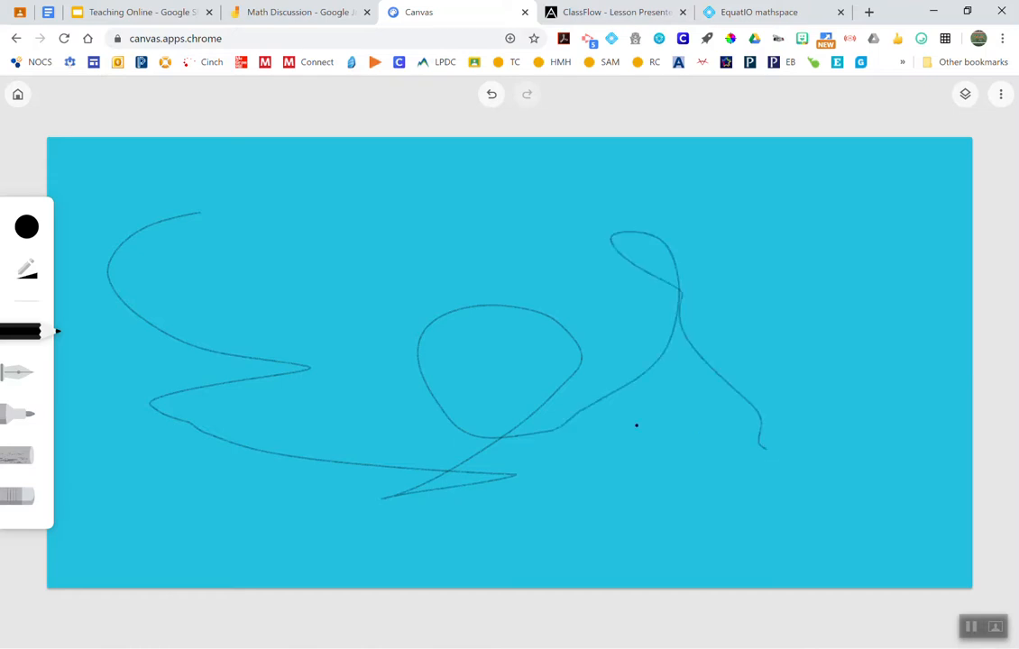
Examine the drawing's layers and the available options for saving it as an image
{"action": "left_click", "coordinate": [965, 94]}
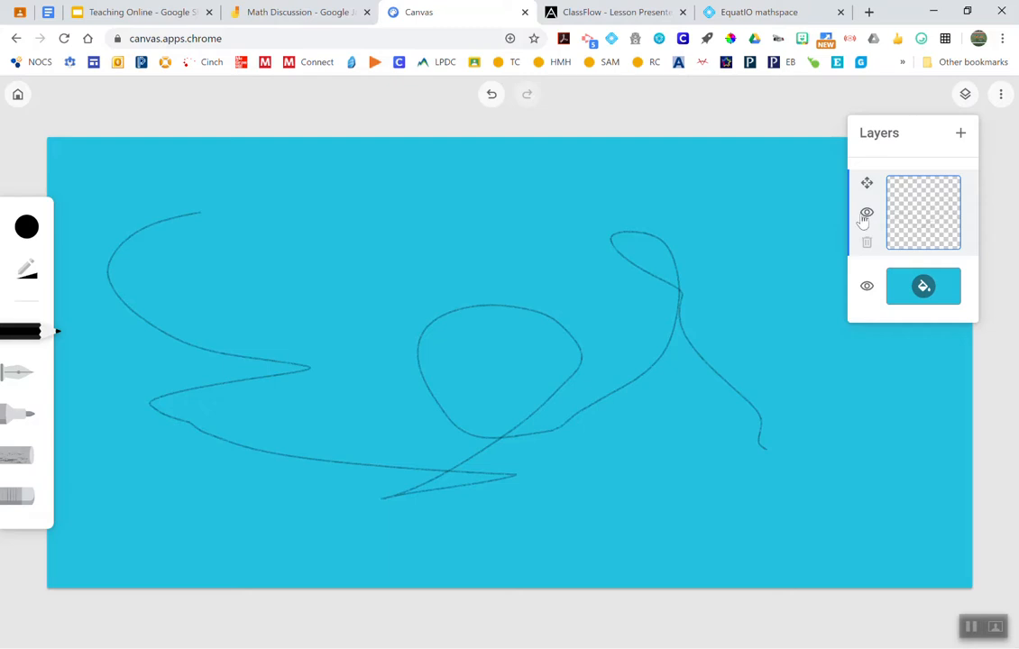
{"action": "left_click", "coordinate": [774, 142]}
{"action": "left_click", "coordinate": [1001, 94]}
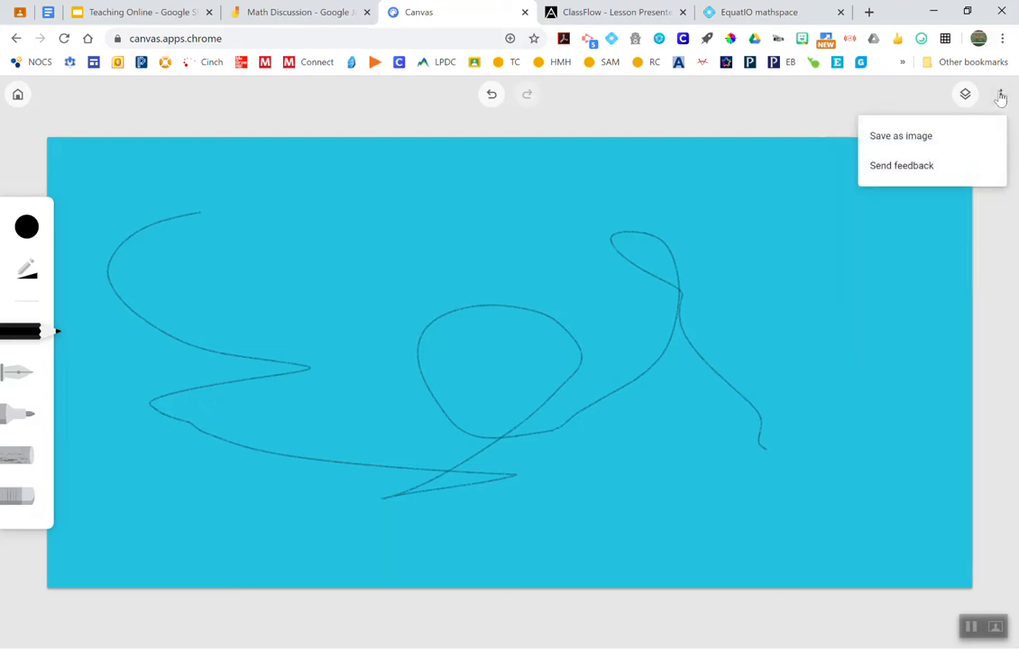
{"action": "left_click", "coordinate": [713, 129]}
{"action": "left_click", "coordinate": [1001, 93]}
{"action": "left_click", "coordinate": [583, 113]}
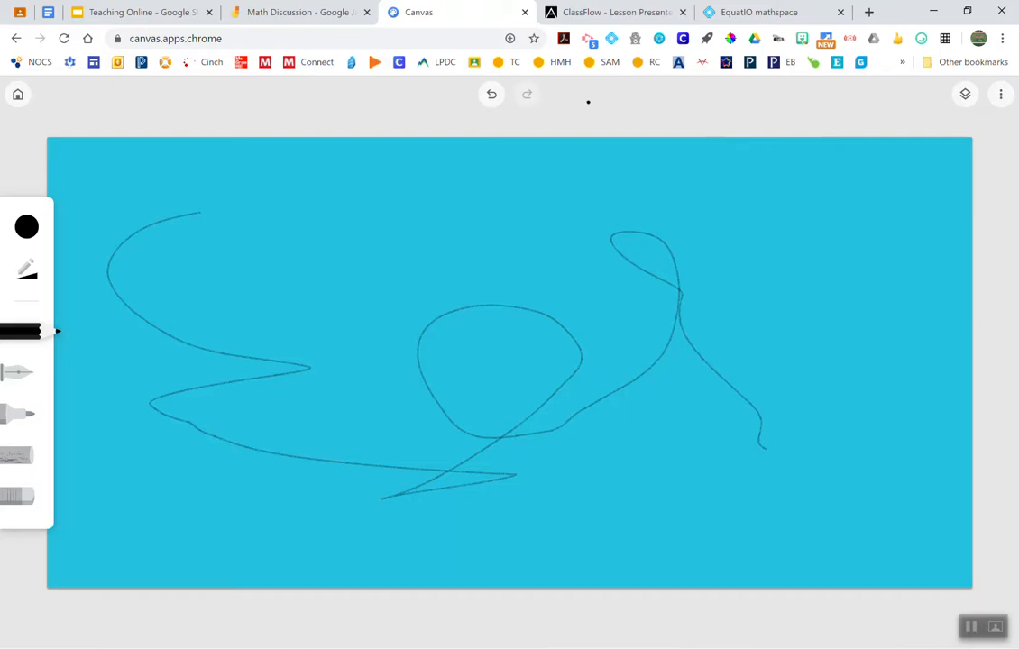
Switch to ClassFlow, collapse the Open Class panel and exit the instant whiteboard to the home page
{"action": "left_click", "coordinate": [595, 12]}
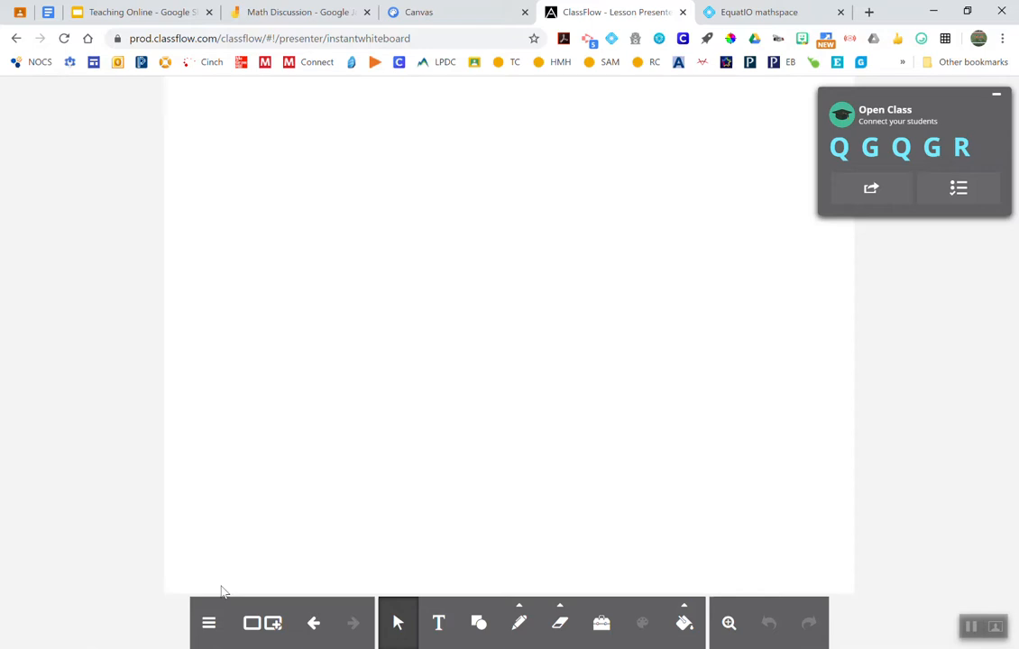
{"action": "left_click", "coordinate": [996, 94]}
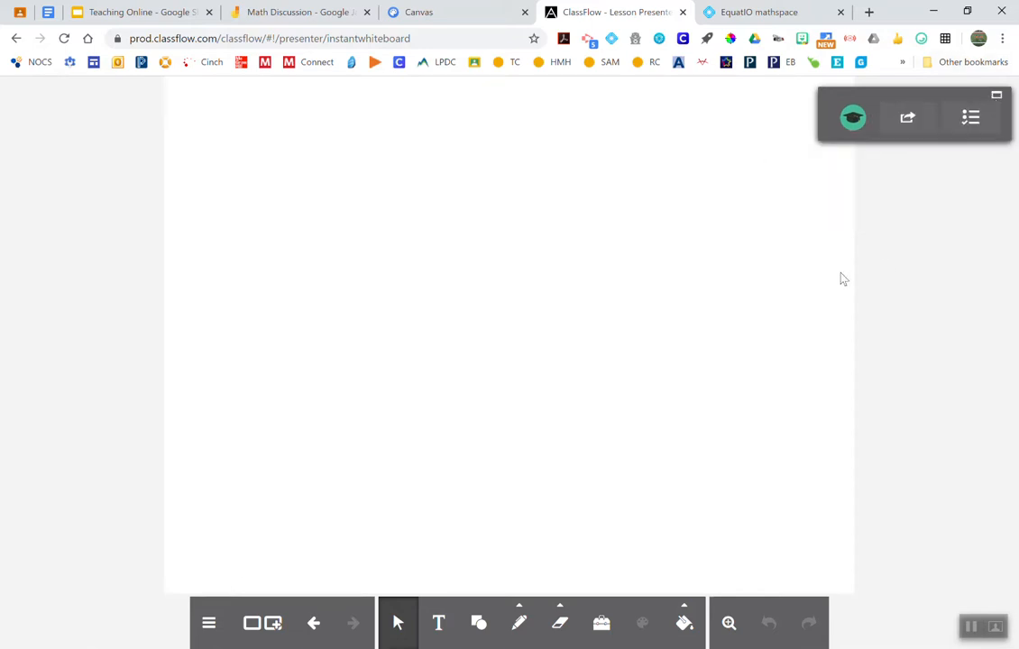
{"action": "left_click", "coordinate": [206, 627]}
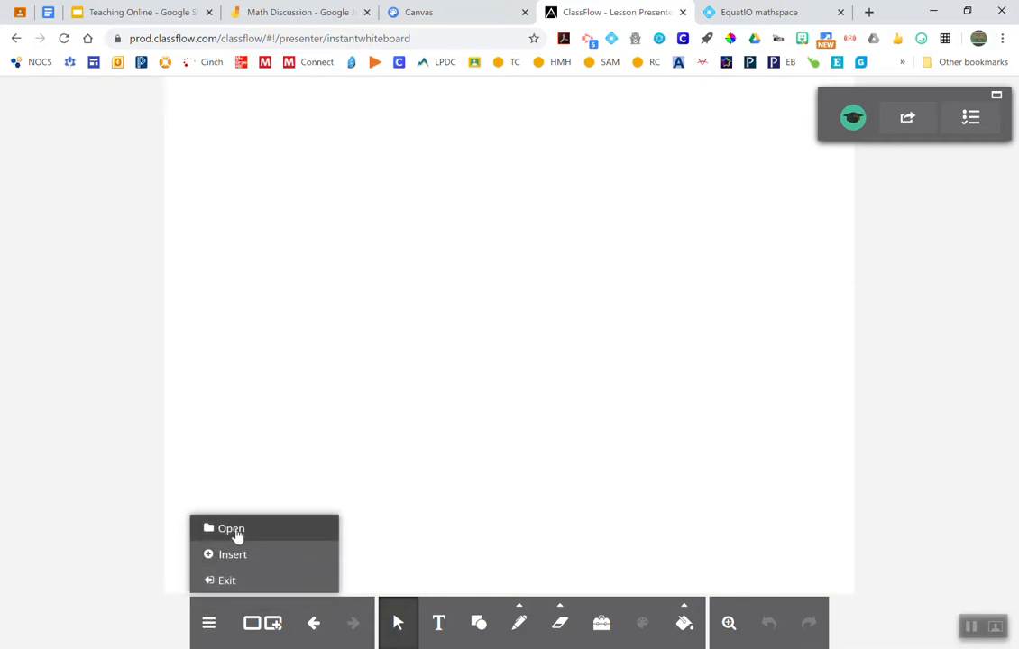
{"action": "left_click", "coordinate": [215, 580]}
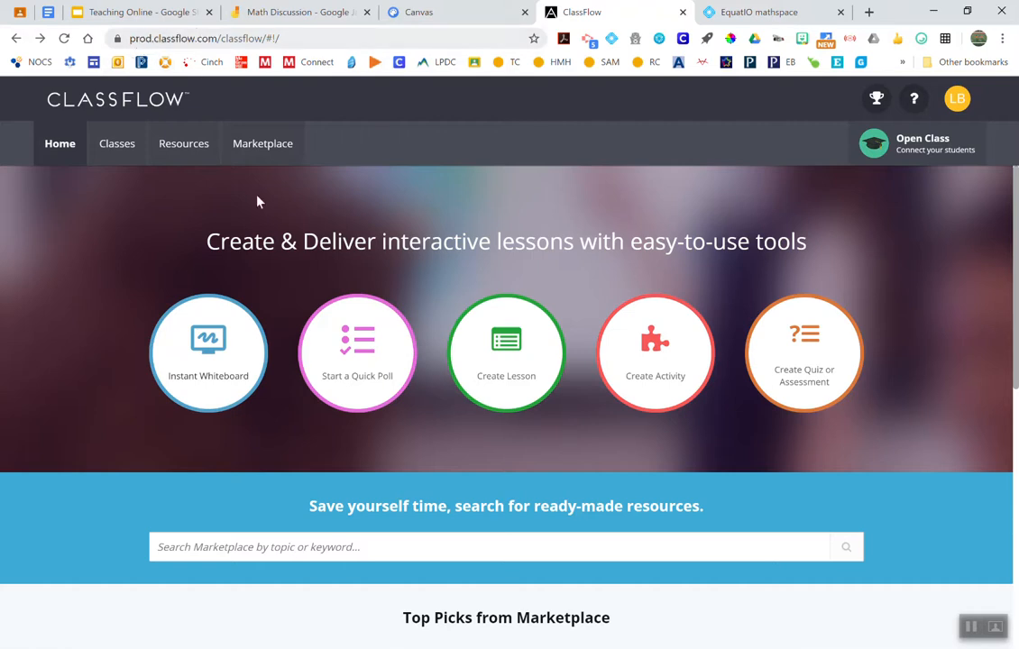
Start an instant whiteboard, add an empty text box and show the list of math tools
{"action": "left_click", "coordinate": [204, 387]}
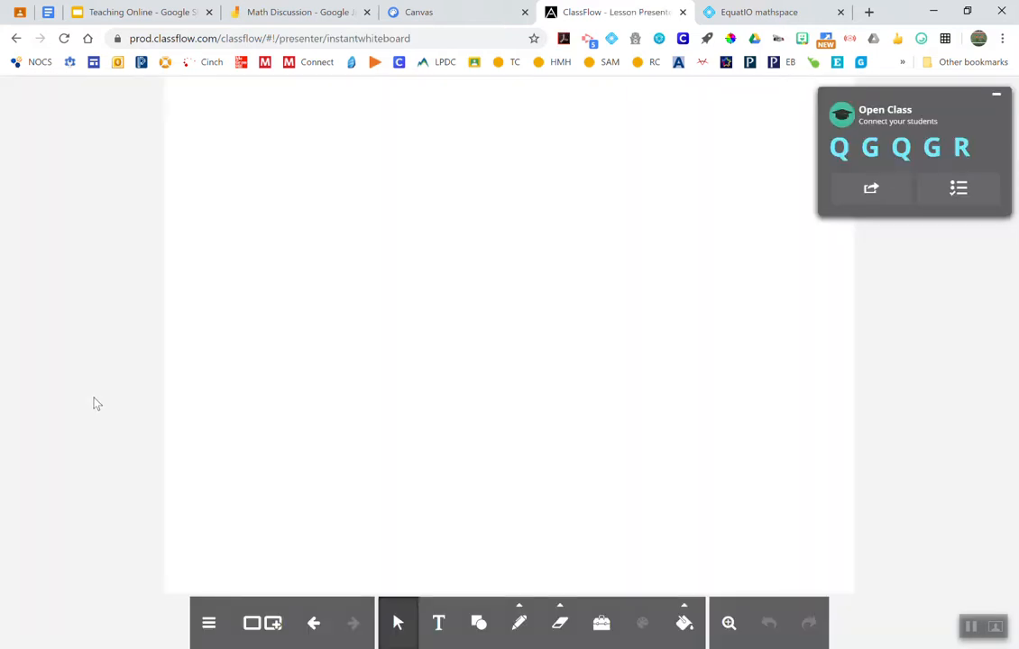
{"action": "left_click", "coordinate": [437, 635]}
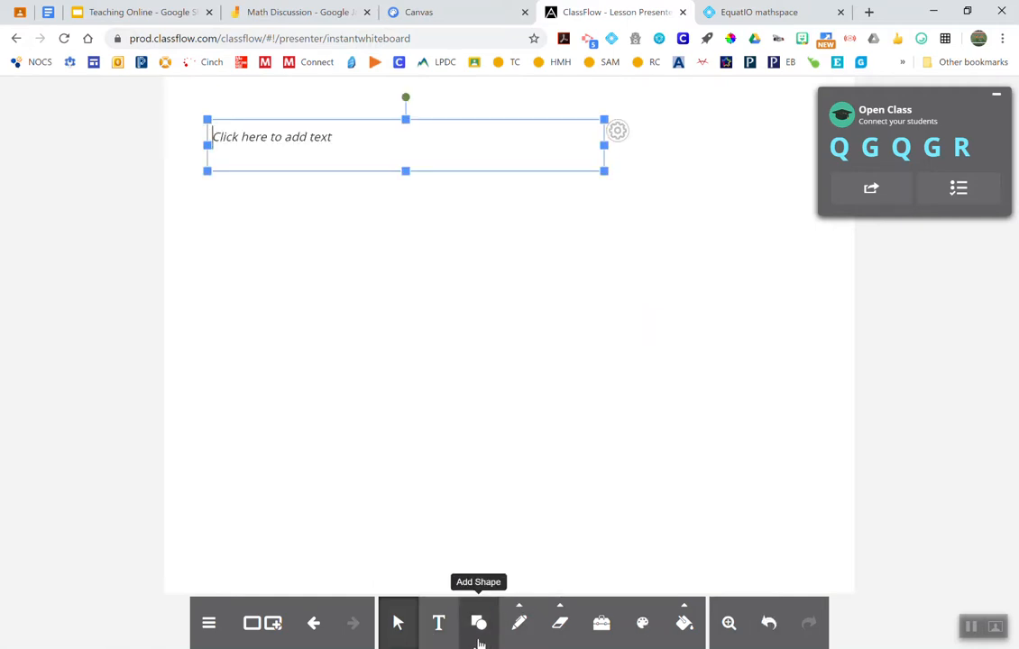
{"action": "left_click", "coordinate": [602, 632]}
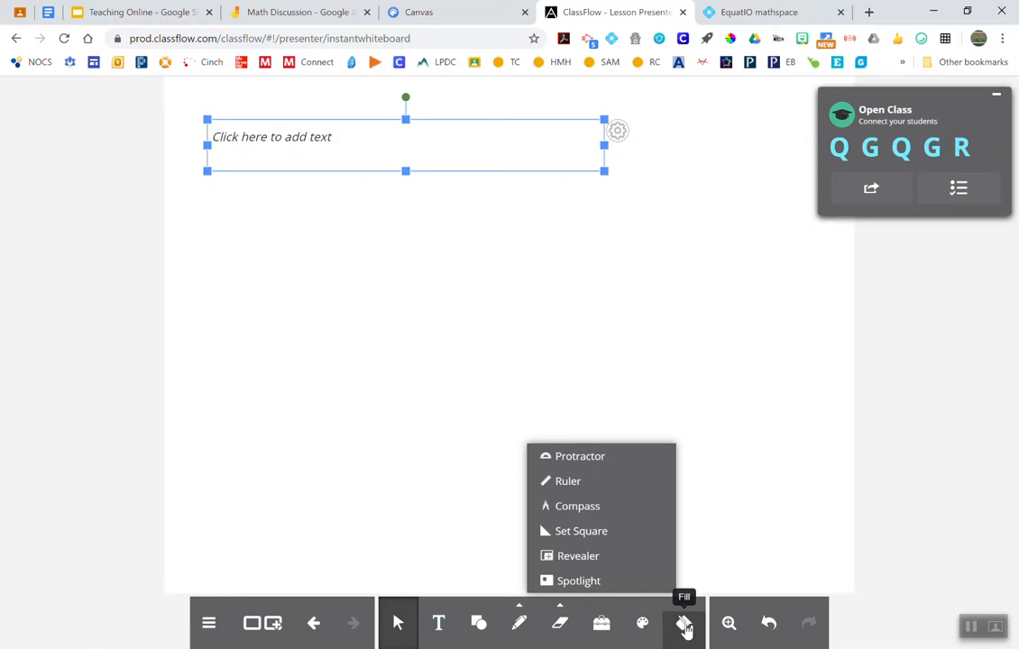
Show the page carousel and add five blank pages to the whiteboard
{"action": "left_click", "coordinate": [258, 635]}
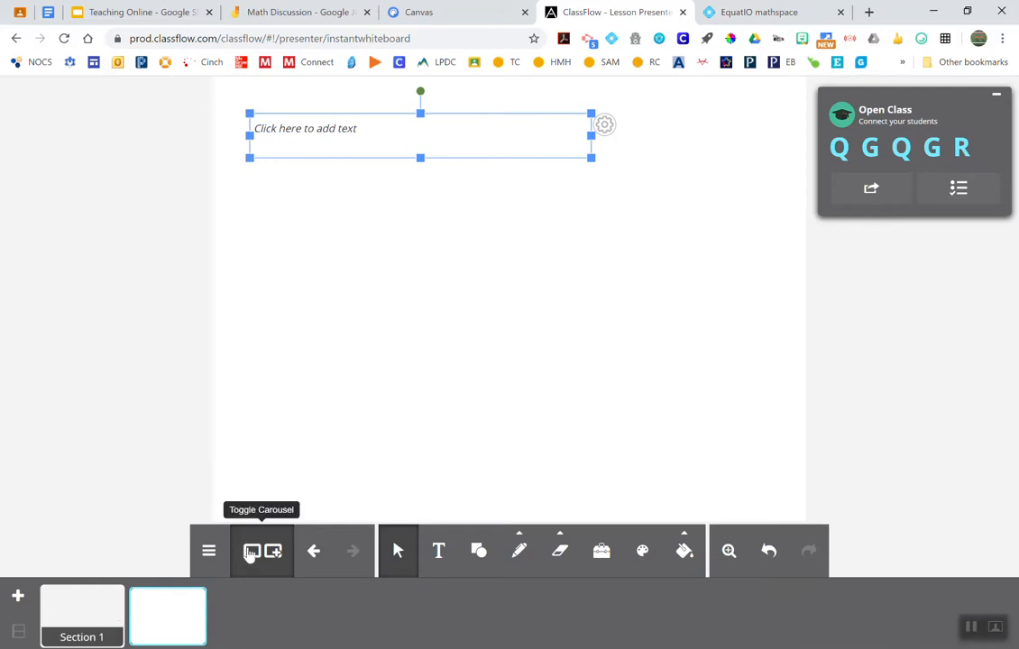
{"action": "left_click", "coordinate": [17, 597]}
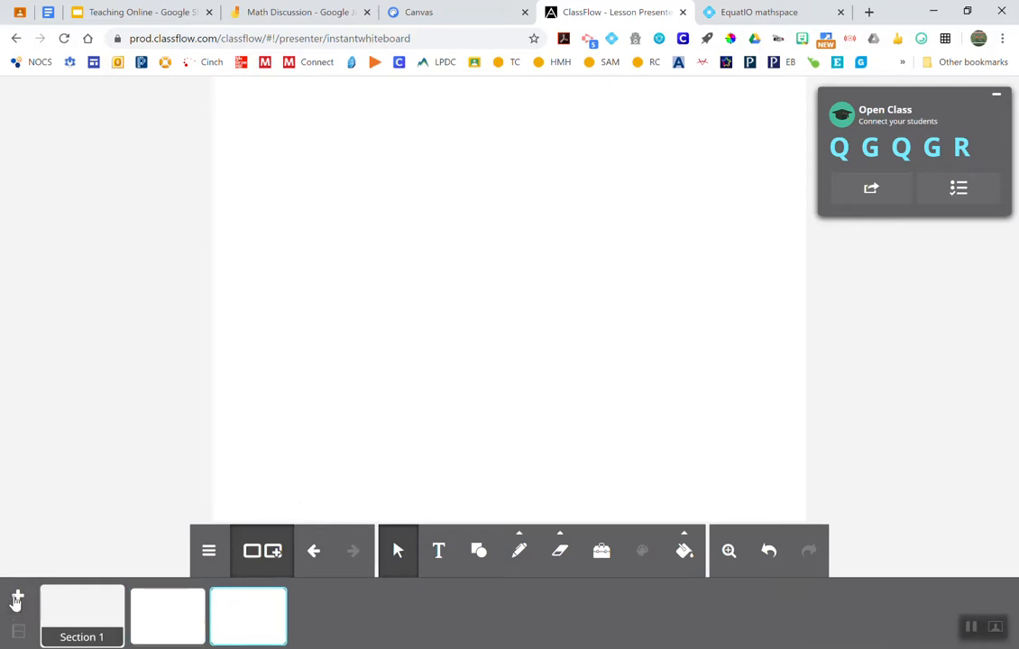
{"action": "left_click", "coordinate": [18, 597]}
{"action": "left_click", "coordinate": [17, 597]}
{"action": "left_click", "coordinate": [17, 597]}
{"action": "left_click", "coordinate": [17, 597]}
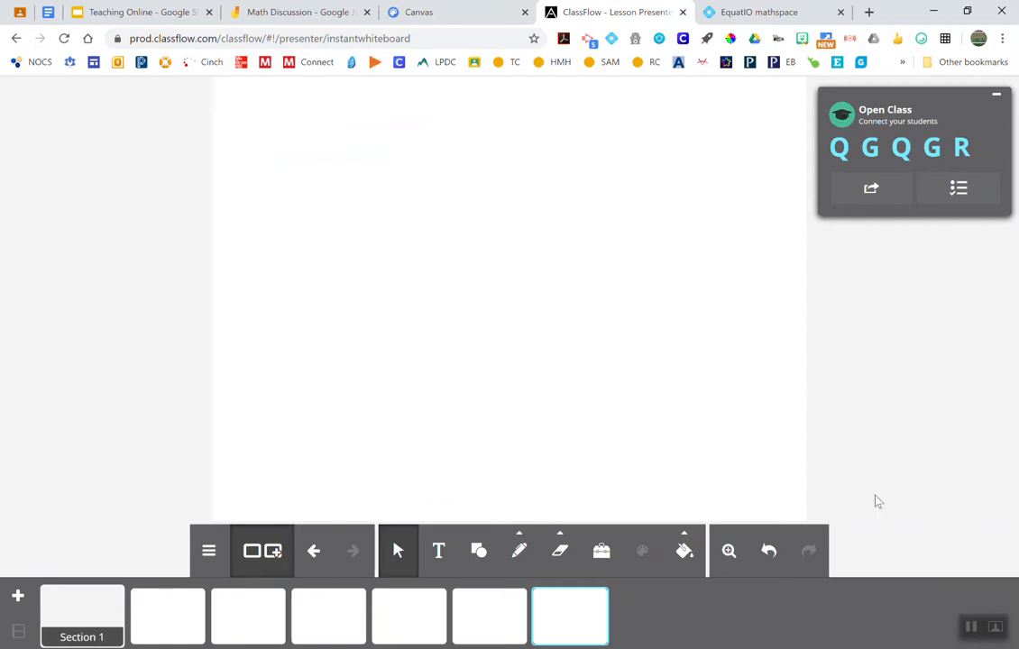
Look at the class panel's polling options and the whiteboard's file options, then collapse the Open Class panel
{"action": "left_click", "coordinate": [958, 191]}
{"action": "left_click", "coordinate": [958, 191]}
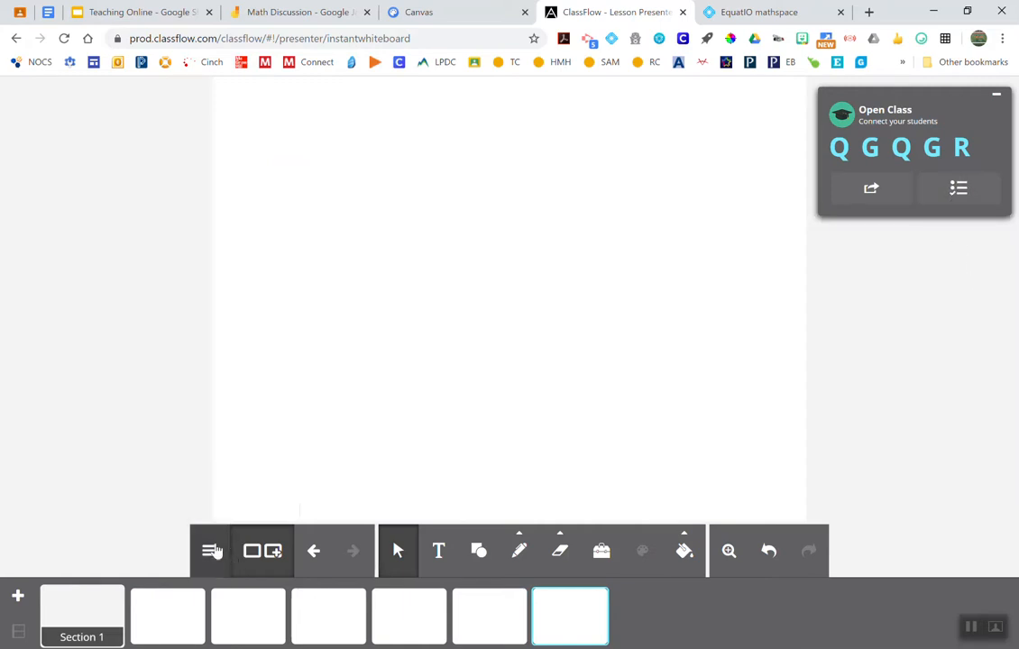
{"action": "left_click", "coordinate": [208, 555]}
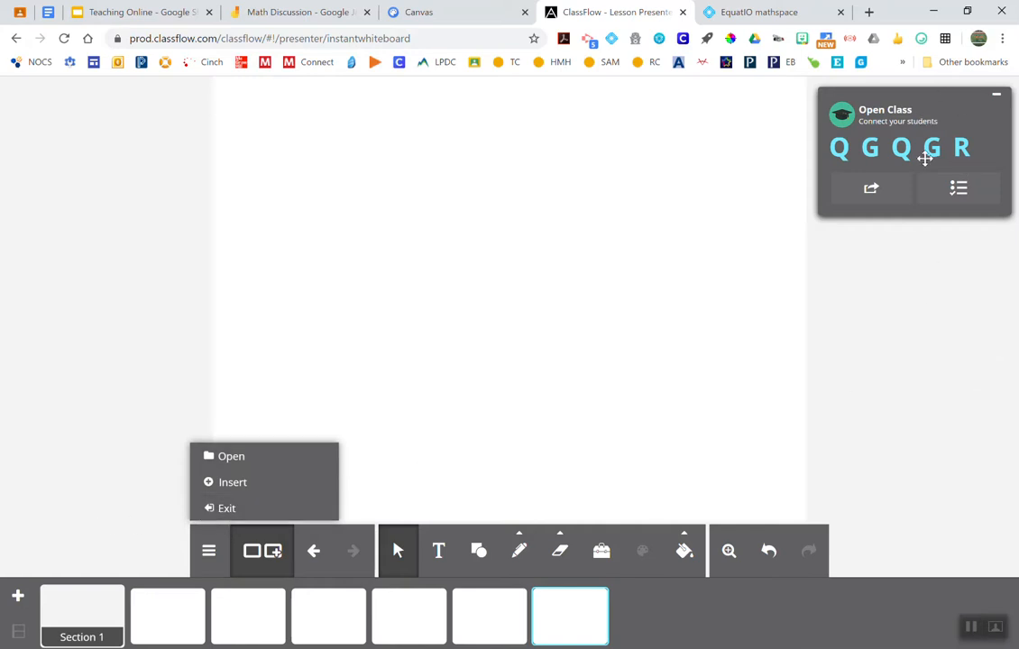
{"action": "left_click", "coordinate": [997, 95]}
{"action": "left_click", "coordinate": [998, 99]}
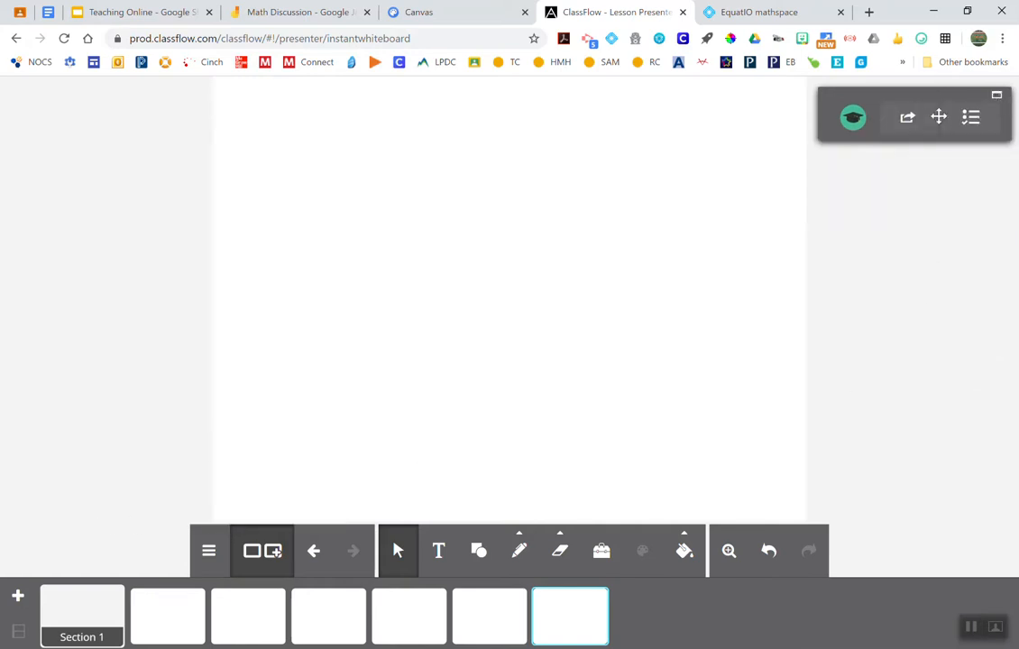
Exit the whiteboard without saving the changes and start a fresh instant whiteboard
{"action": "left_click", "coordinate": [209, 551]}
{"action": "left_click", "coordinate": [223, 508]}
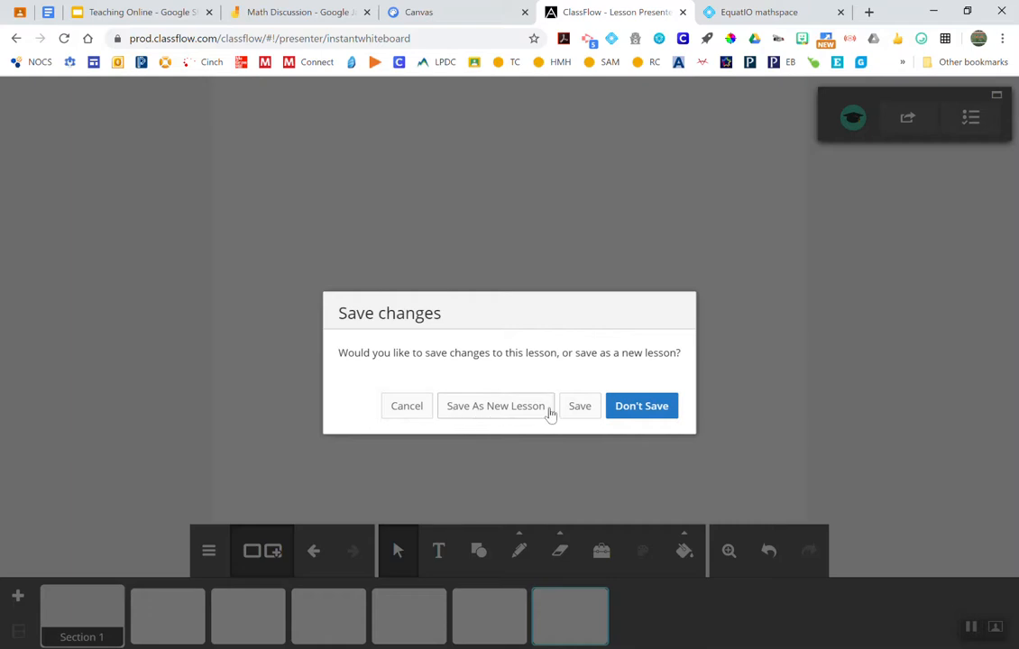
{"action": "left_click", "coordinate": [622, 410]}
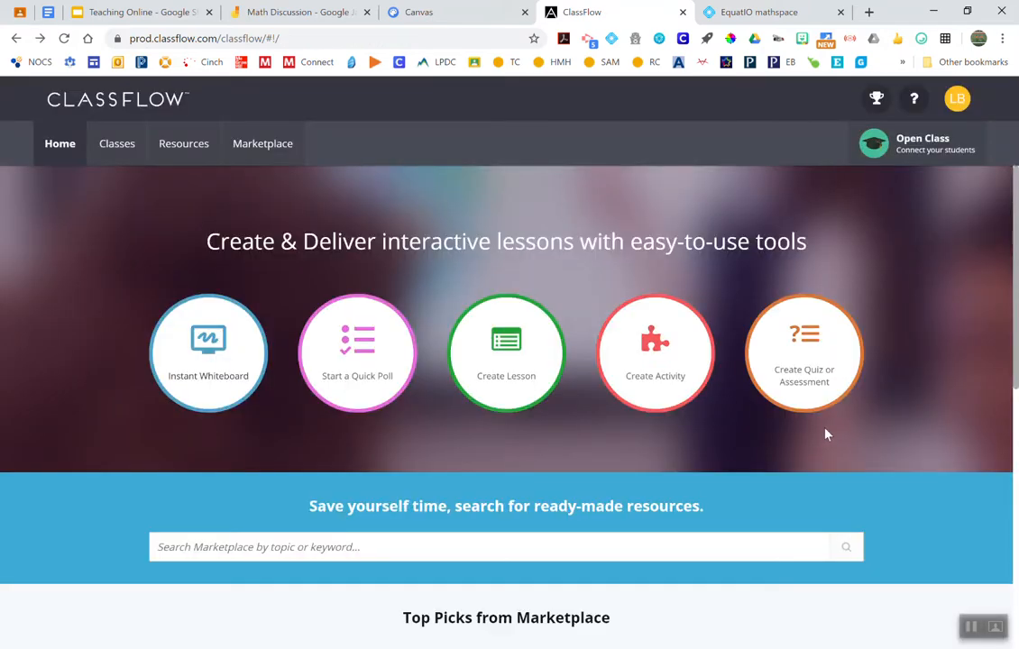
{"action": "left_click", "coordinate": [202, 382]}
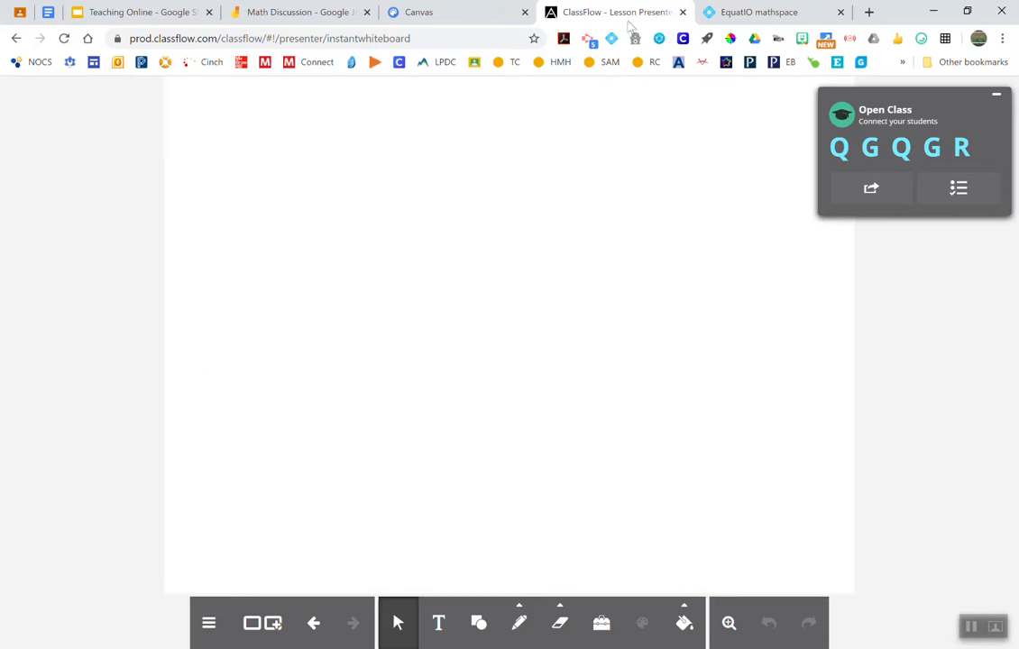
Visit the EquatIO mathspace, switch to the untitled Google Docs document and launch mathspace from its EquatIO tools
{"action": "left_click", "coordinate": [733, 11]}
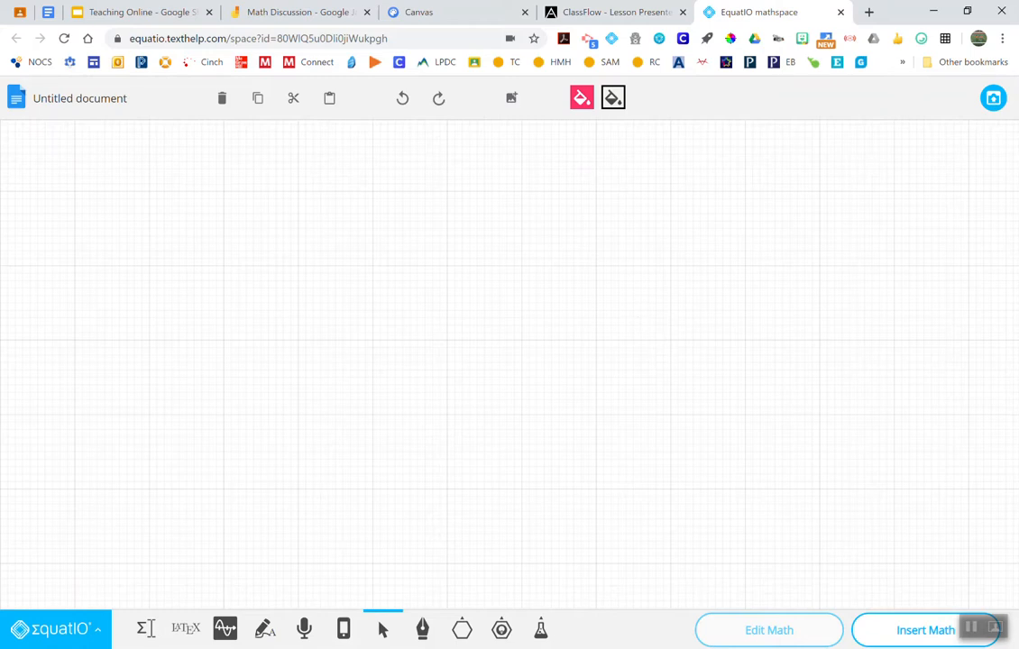
{"action": "left_click", "coordinate": [49, 13]}
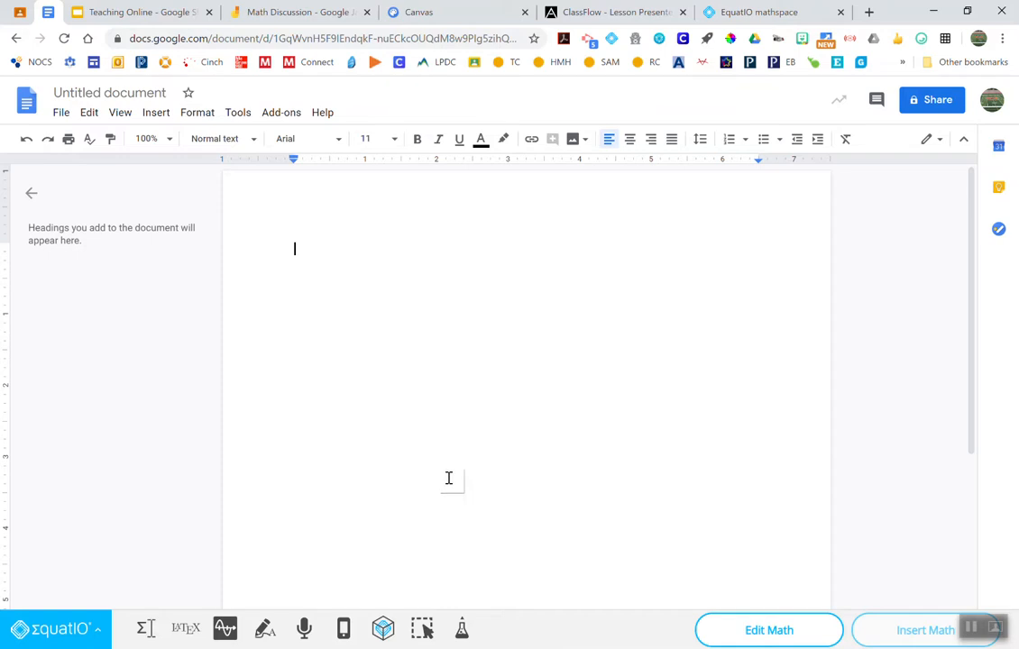
{"action": "left_click", "coordinate": [383, 632]}
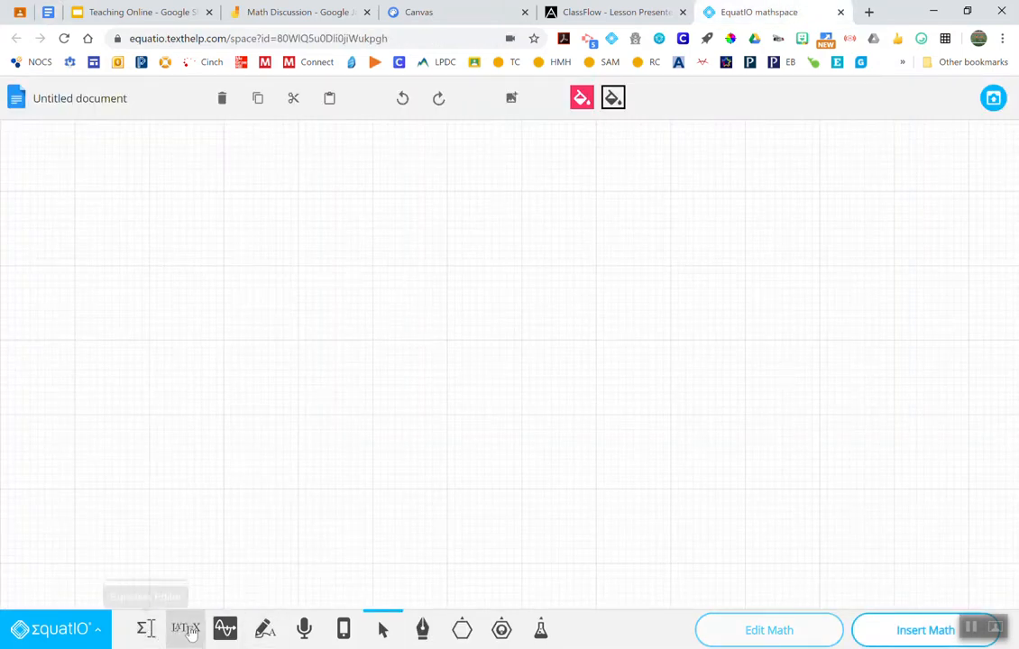
Open the mathspace equation editor and clear the equation it contains
{"action": "left_click", "coordinate": [147, 633]}
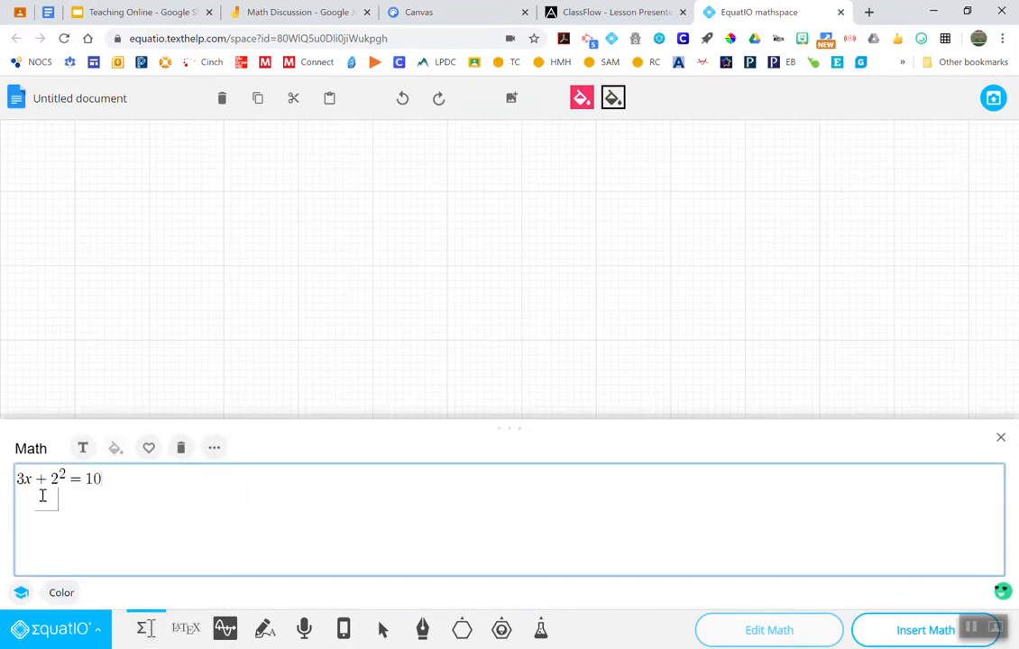
{"action": "left_click", "coordinate": [281, 385]}
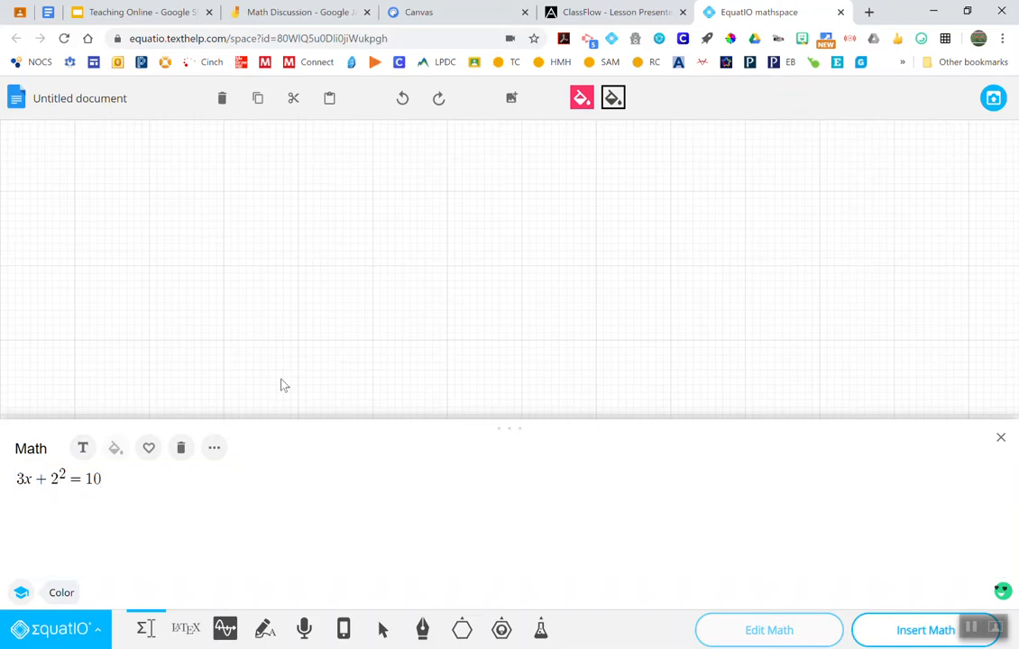
{"action": "left_click", "coordinate": [180, 449]}
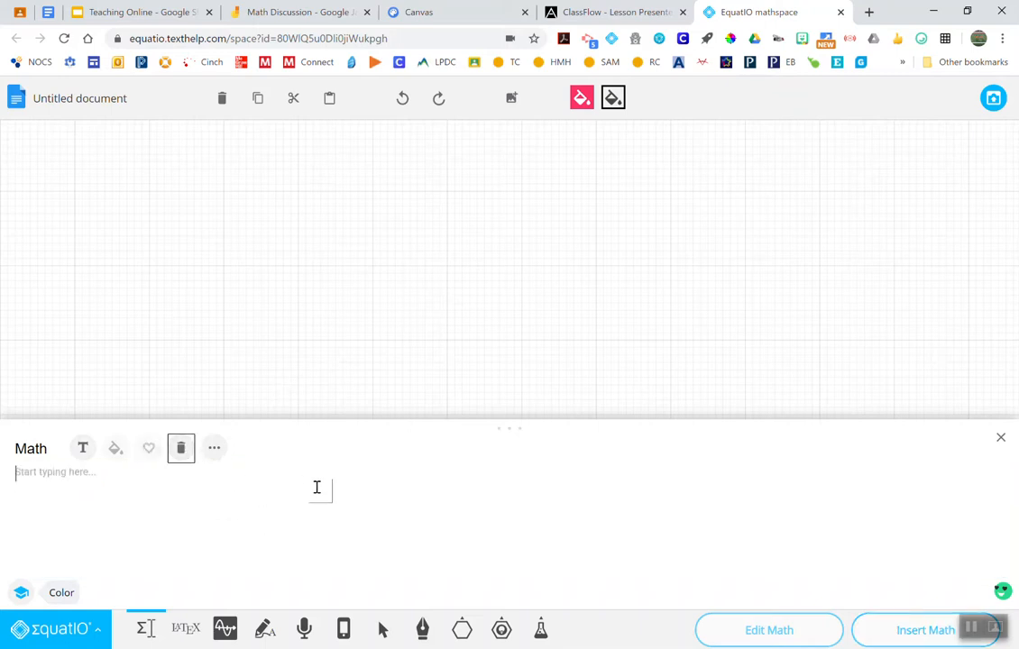
Dictate the expression "35 + 64 + 22 =" with Speech Input and stop the recording
{"action": "left_click", "coordinate": [303, 629]}
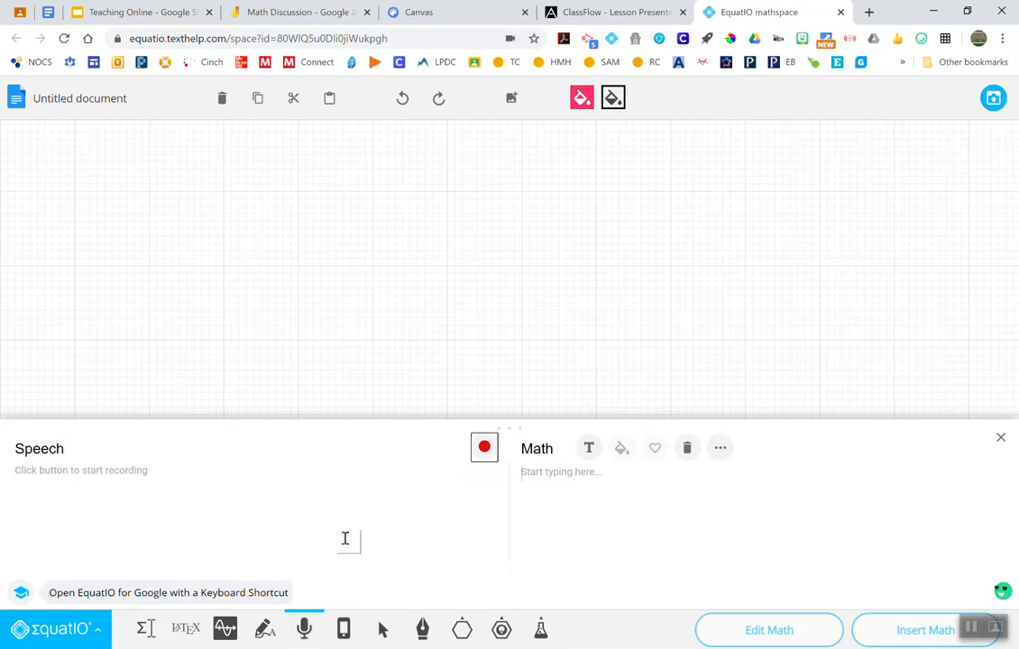
{"action": "left_click", "coordinate": [484, 449]}
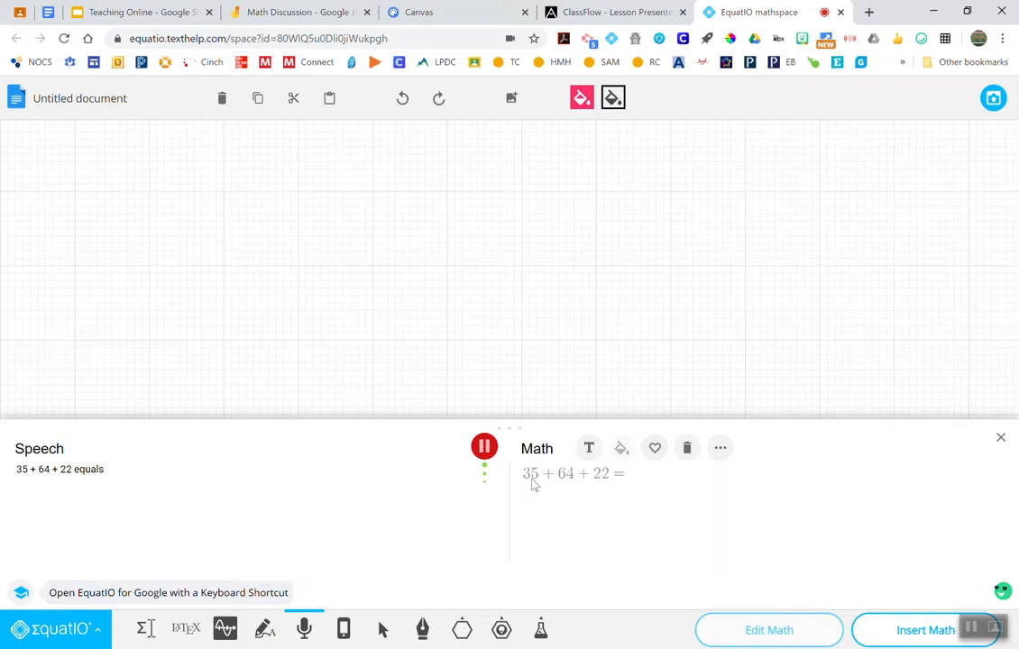
{"action": "left_click", "coordinate": [484, 446]}
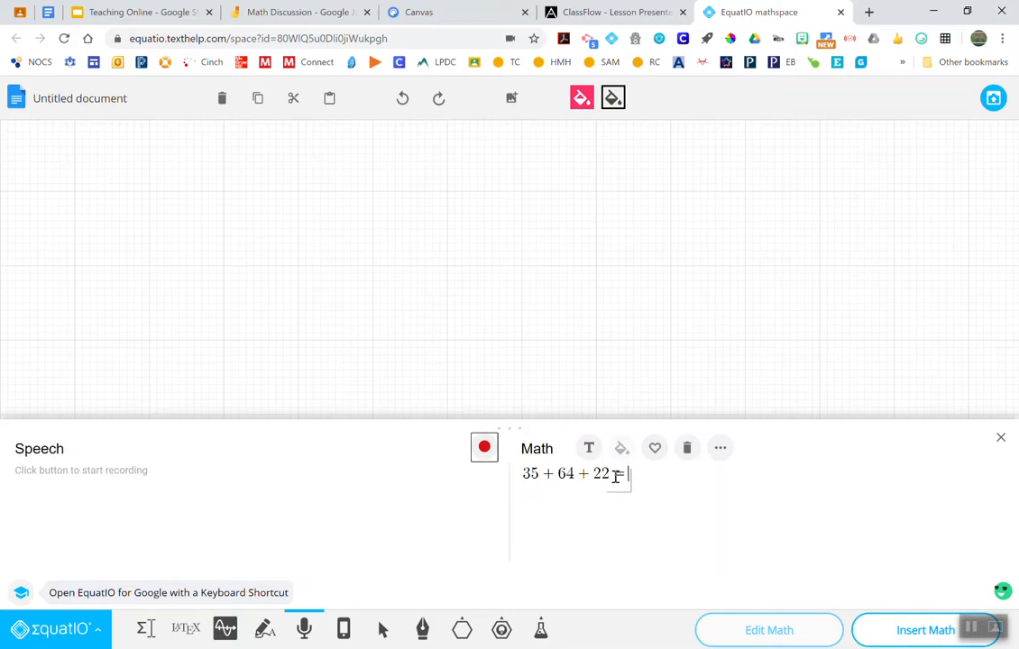
Insert the dictated expression into the mathspace, enlarge it to more than twice its size and close the speech editor
{"action": "left_click", "coordinate": [917, 630]}
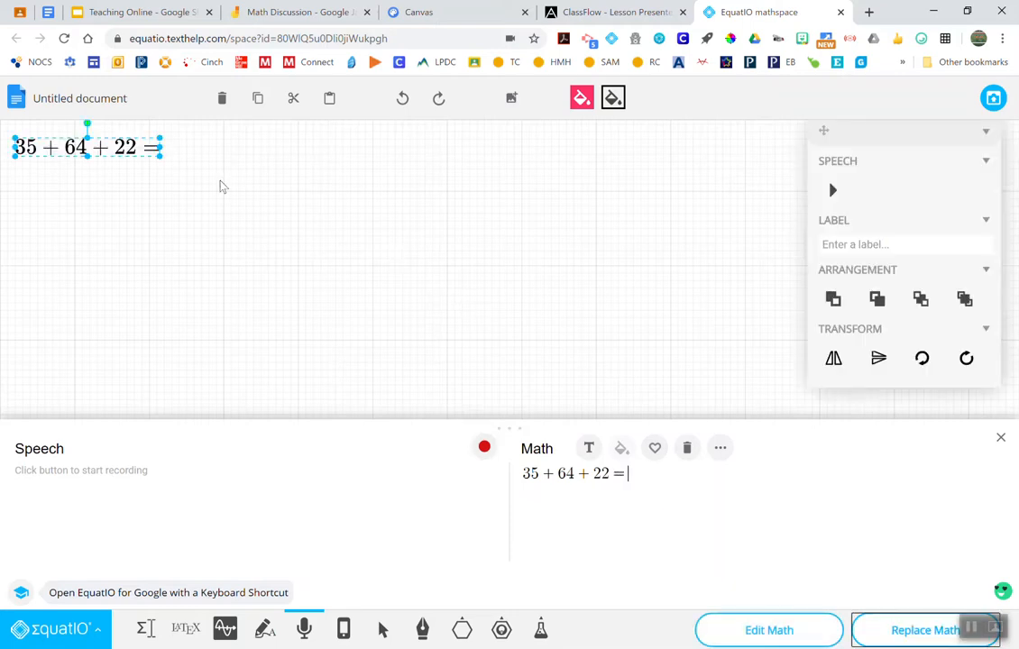
{"action": "left_click_drag", "start_coordinate": [160, 155], "coordinate": [386, 204]}
{"action": "left_click", "coordinate": [386, 204]}
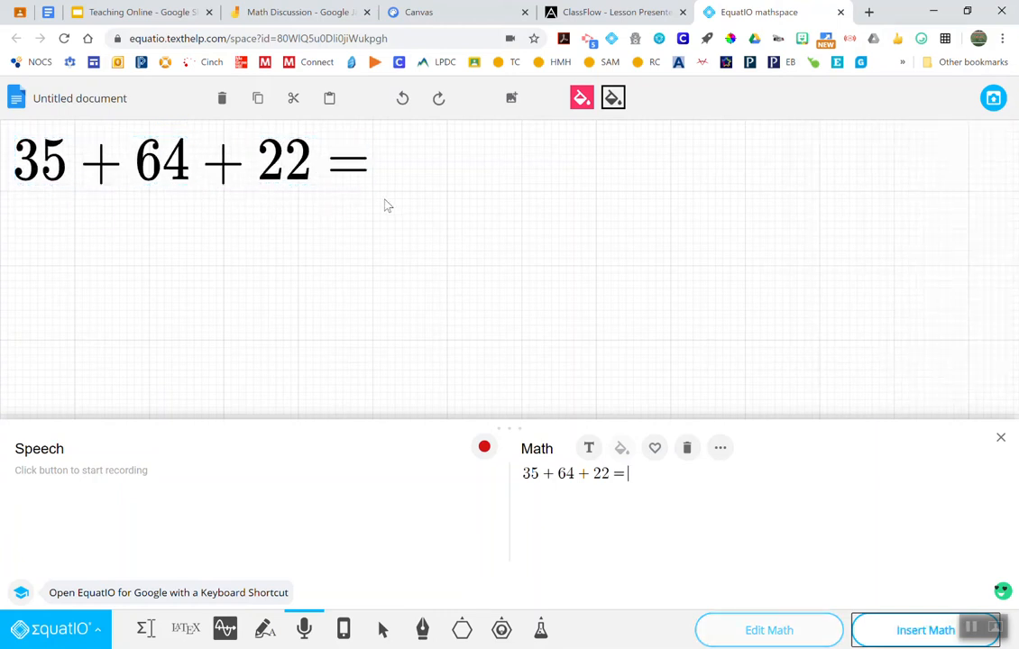
{"action": "left_click", "coordinate": [1000, 437]}
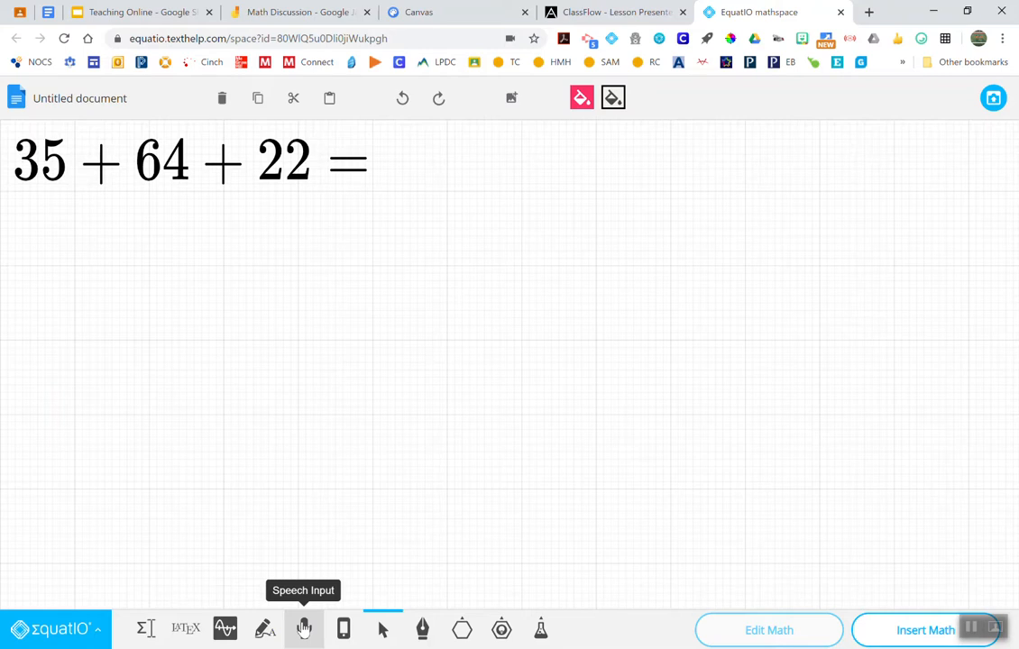
Draw a rough freehand circle in the middle of the mathspace, below the equation
{"action": "left_click", "coordinate": [423, 630]}
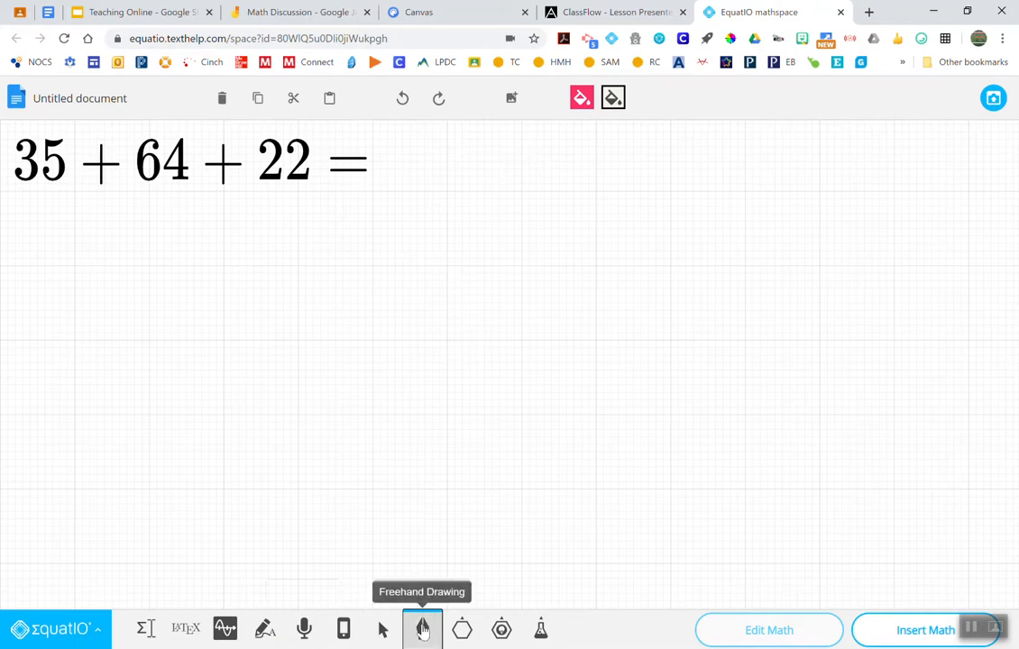
{"action": "mouse_move", "coordinate": [527, 265]}
{"action": "left_mouse_down"}
{"action": "mouse_move", "coordinate": [382, 416]}
{"action": "mouse_move", "coordinate": [514, 241]}
{"action": "left_mouse_up"}
Draw a closed, irregular five-sided polygon to the right of the freehand circle
{"action": "left_click", "coordinate": [462, 630]}
{"action": "left_click", "coordinate": [502, 589]}
{"action": "left_click", "coordinate": [695, 166]}
{"action": "left_click", "coordinate": [824, 275]}
{"action": "left_click", "coordinate": [778, 394]}
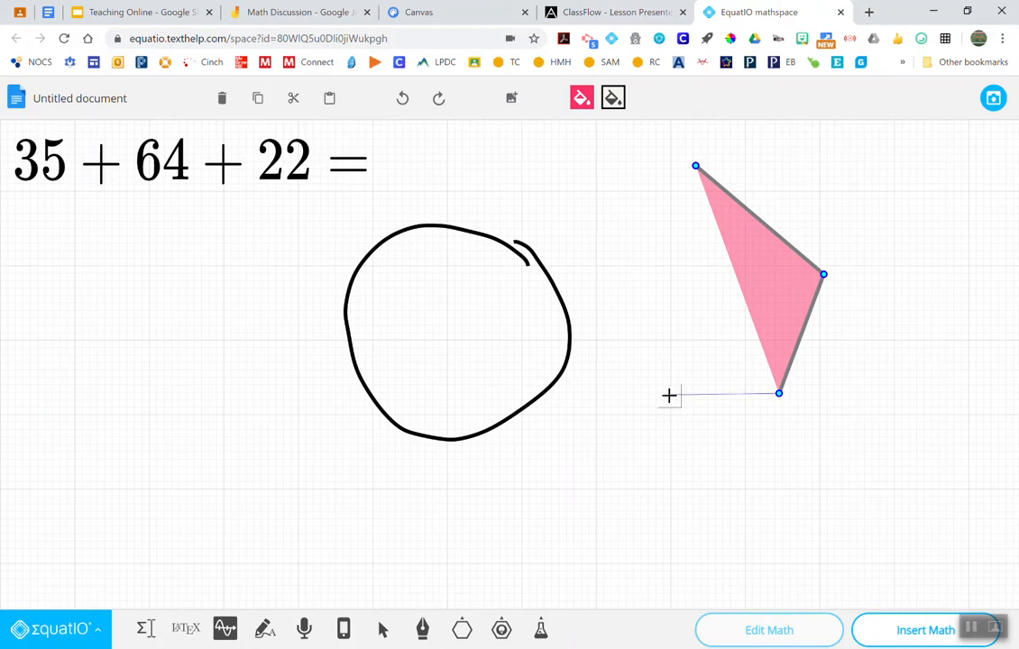
{"action": "left_click", "coordinate": [667, 394]}
{"action": "left_click", "coordinate": [629, 242]}
{"action": "left_click", "coordinate": [695, 166]}
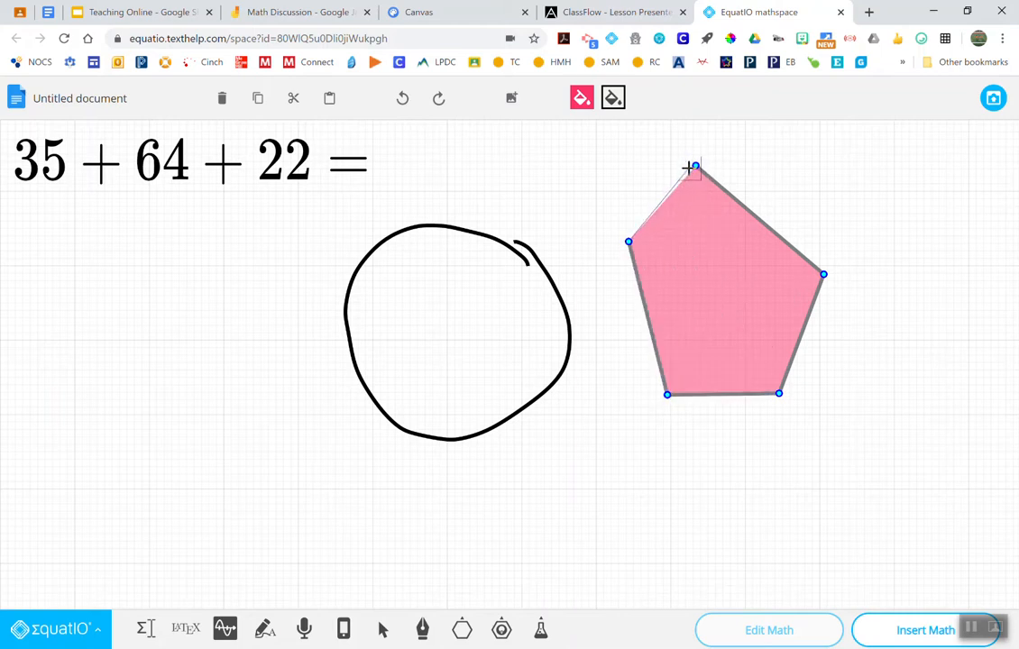
Add a protractor to the mathspace and turn on its full 360º mode
{"action": "left_click", "coordinate": [501, 631]}
{"action": "left_click", "coordinate": [580, 469]}
{"action": "left_click", "coordinate": [236, 360]}
{"action": "left_click_drag", "start_coordinate": [655, 548], "coordinate": [672, 561]}
{"action": "left_click_drag", "start_coordinate": [539, 525], "coordinate": [436, 537]}
{"action": "mouse_move", "coordinate": [994, 302]}
{"action": "left_mouse_down"}
{"action": "mouse_move", "coordinate": [1008, 474]}
{"action": "mouse_move", "coordinate": [981, 272]}
{"action": "mouse_move", "coordinate": [983, 447]}
{"action": "left_mouse_up"}
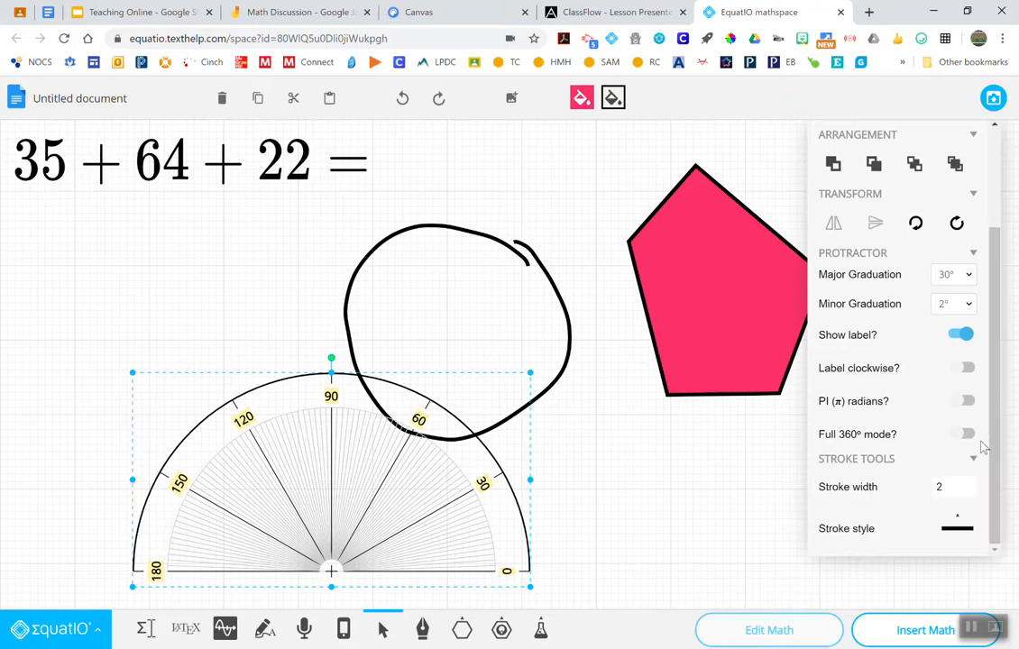
{"action": "left_click", "coordinate": [966, 434]}
Move the protractor below the equation, resize it to fit left of the freehand circle, and deselect it
{"action": "left_click_drag", "start_coordinate": [357, 485], "coordinate": [249, 334]}
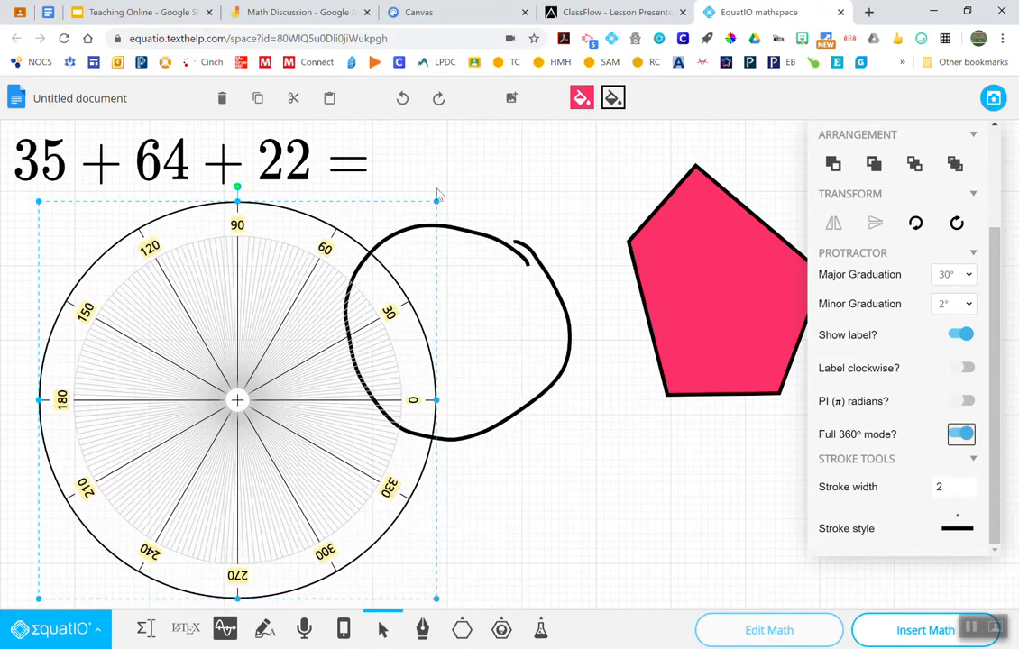
{"action": "left_click_drag", "start_coordinate": [435, 199], "coordinate": [324, 280]}
{"action": "left_click_drag", "start_coordinate": [235, 392], "coordinate": [236, 327]}
{"action": "left_click_drag", "start_coordinate": [324, 519], "coordinate": [388, 582]}
{"action": "left_click", "coordinate": [449, 517]}
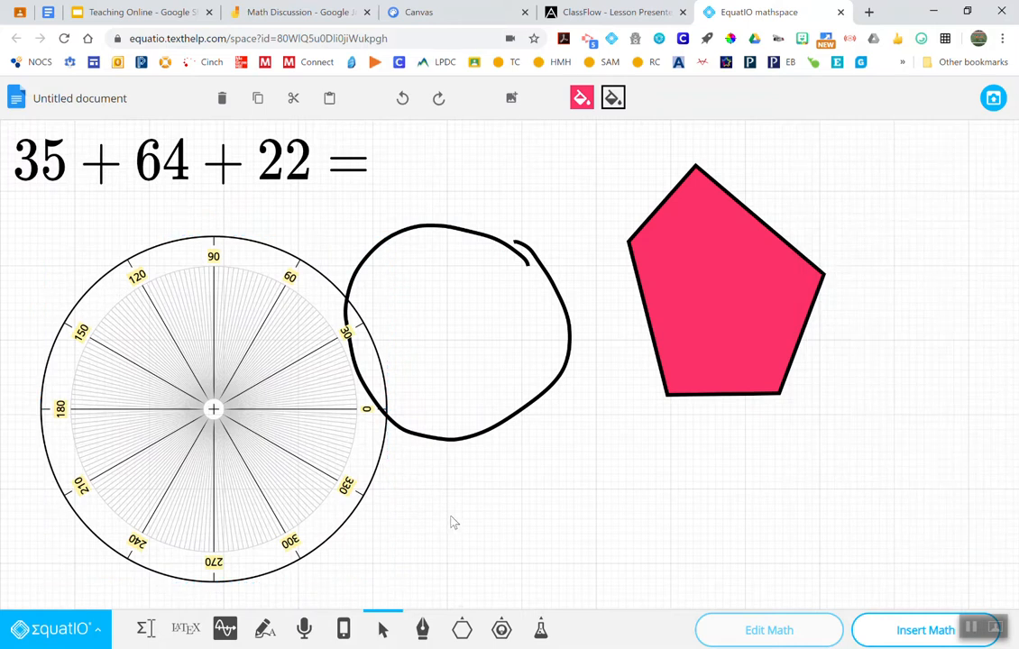
Open the scientific calculator, move it across the mathspace, and close it
{"action": "left_click", "coordinate": [541, 628]}
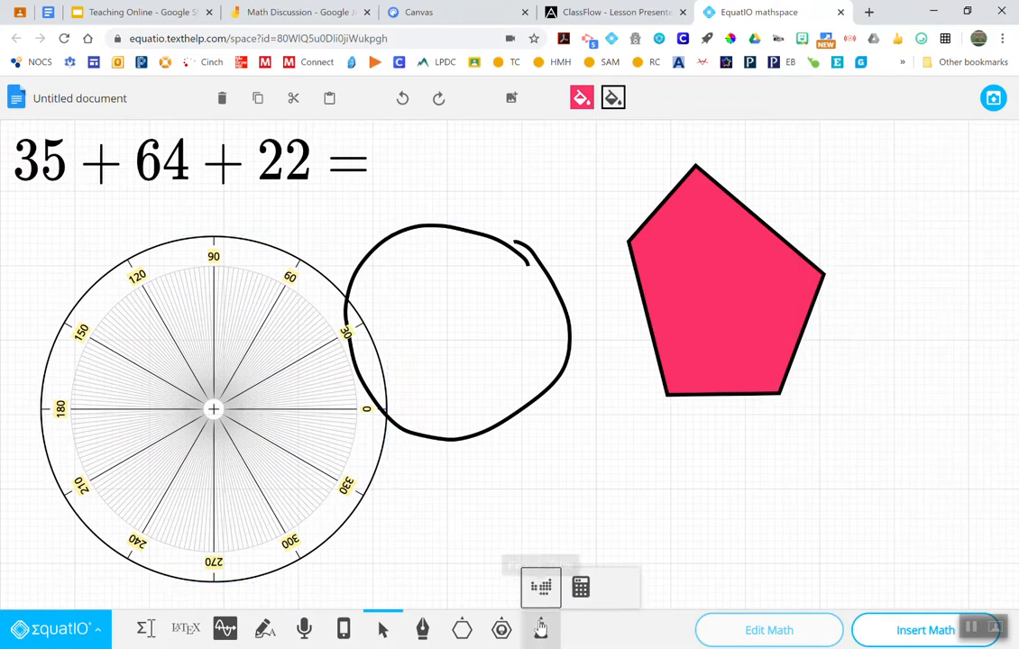
{"action": "left_click", "coordinate": [580, 588]}
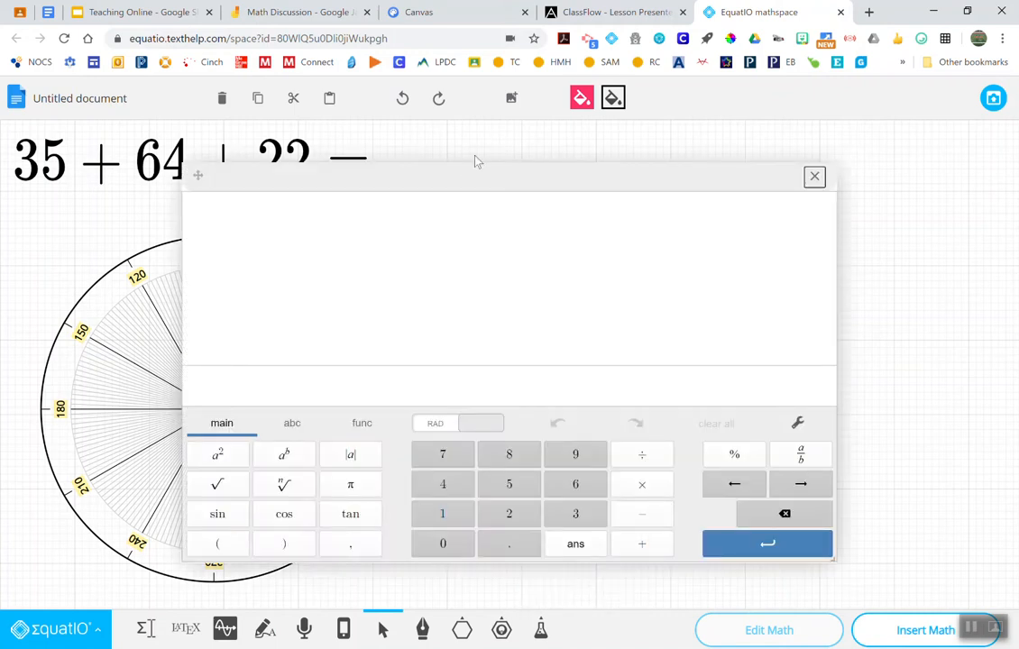
{"action": "left_click_drag", "start_coordinate": [453, 179], "coordinate": [548, 198]}
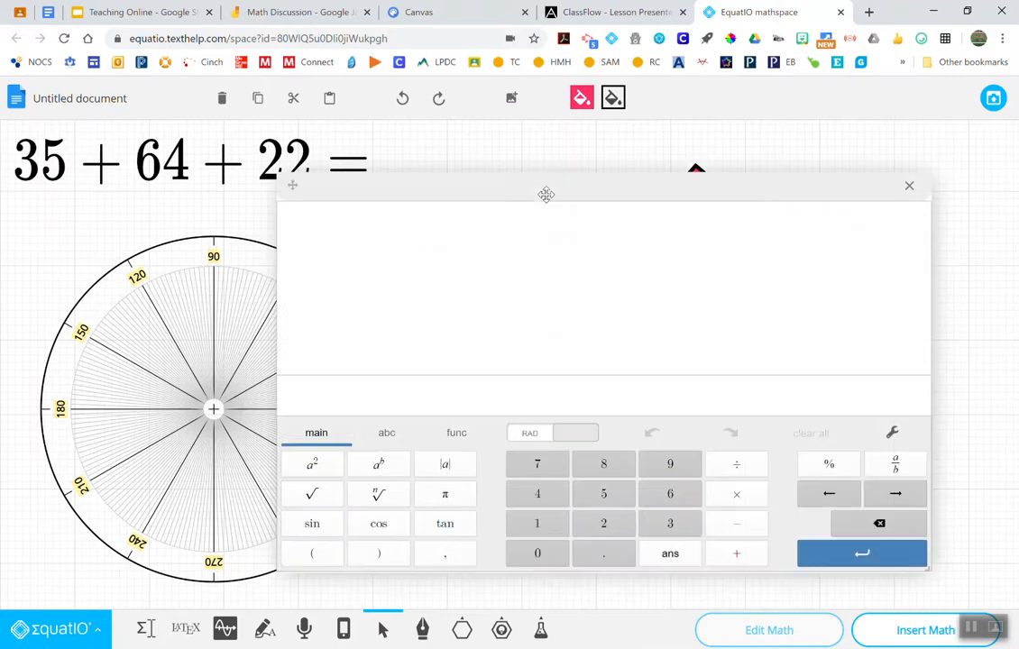
{"action": "left_click", "coordinate": [910, 188]}
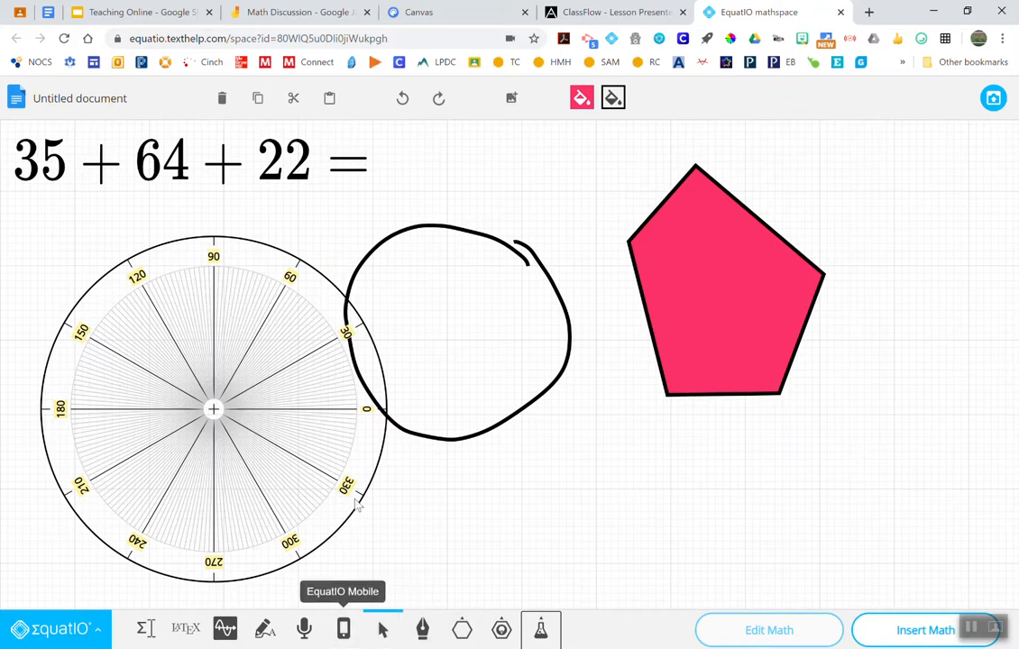
Shift the protractor slightly up and to the left, and insert the equation "35 + 64 + 22 =" into the mathspace again
{"action": "left_click_drag", "start_coordinate": [168, 339], "coordinate": [153, 322]}
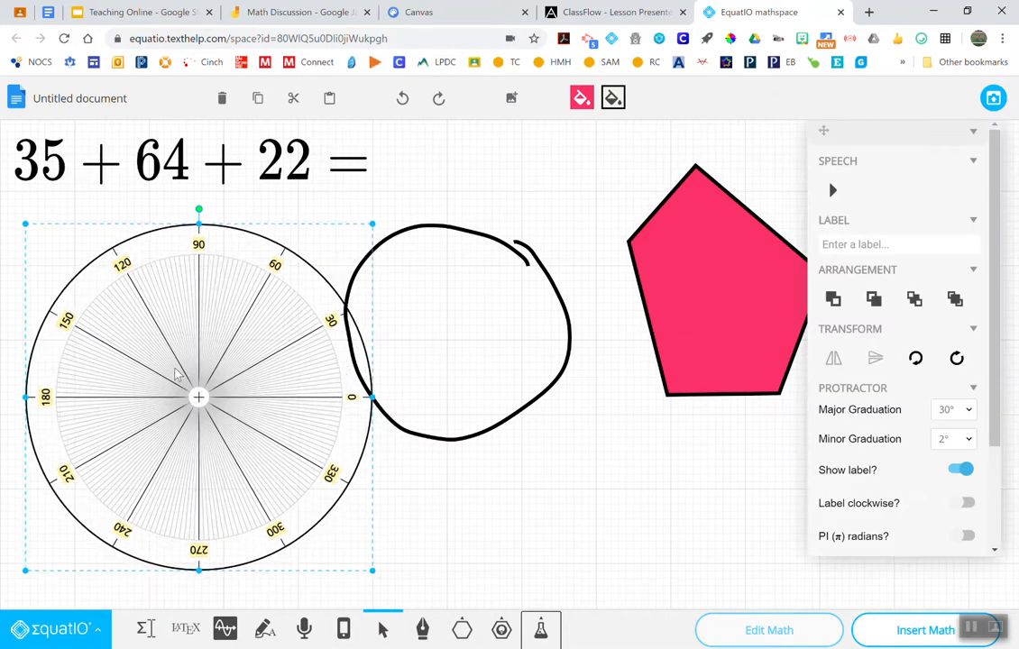
{"action": "left_click", "coordinate": [492, 415]}
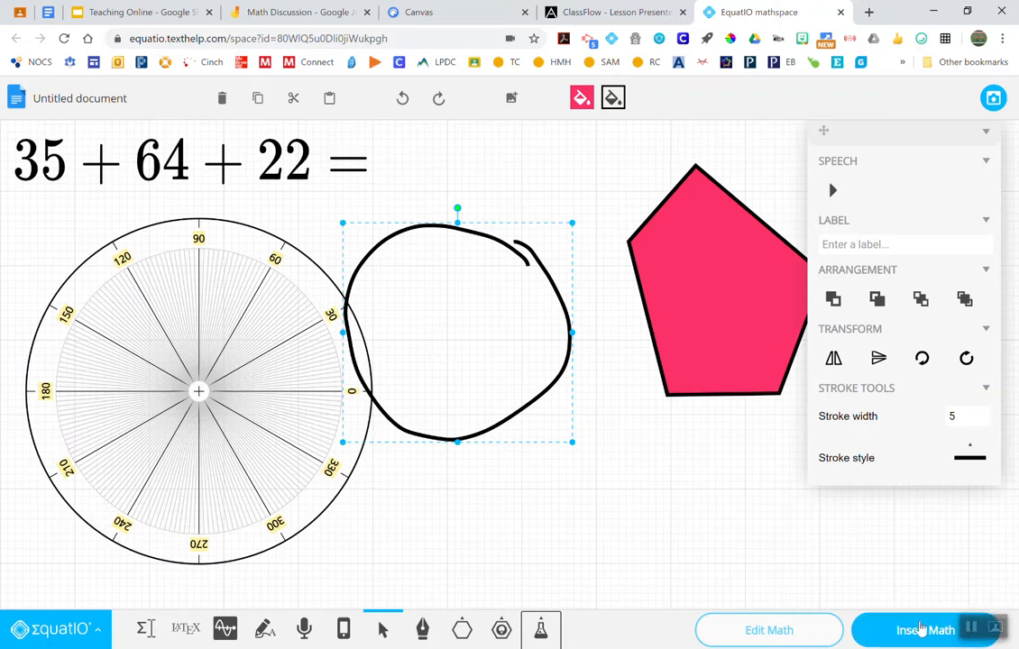
{"action": "left_click", "coordinate": [896, 634]}
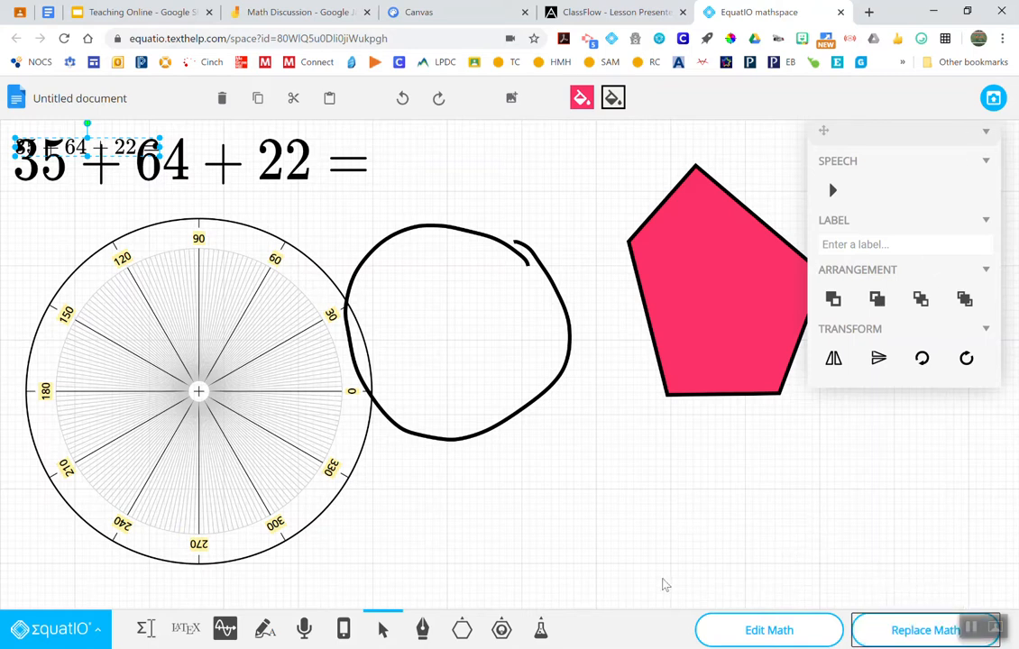
Send the whole mathspace drawing to the untitled Google Docs document and select the inserted image
{"action": "left_click", "coordinate": [995, 101]}
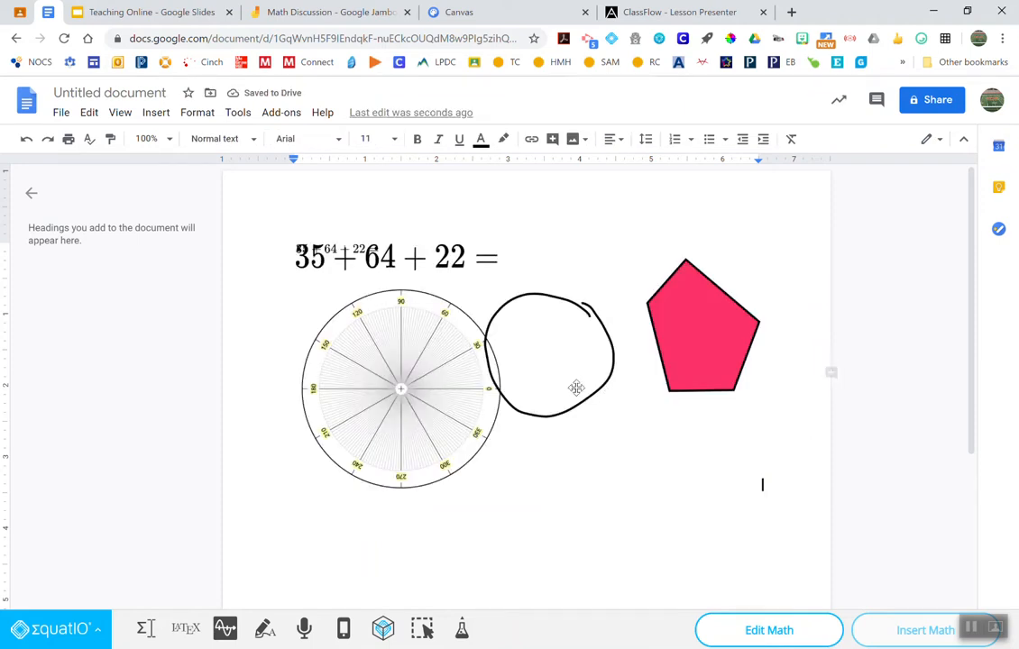
{"action": "left_click", "coordinate": [556, 402]}
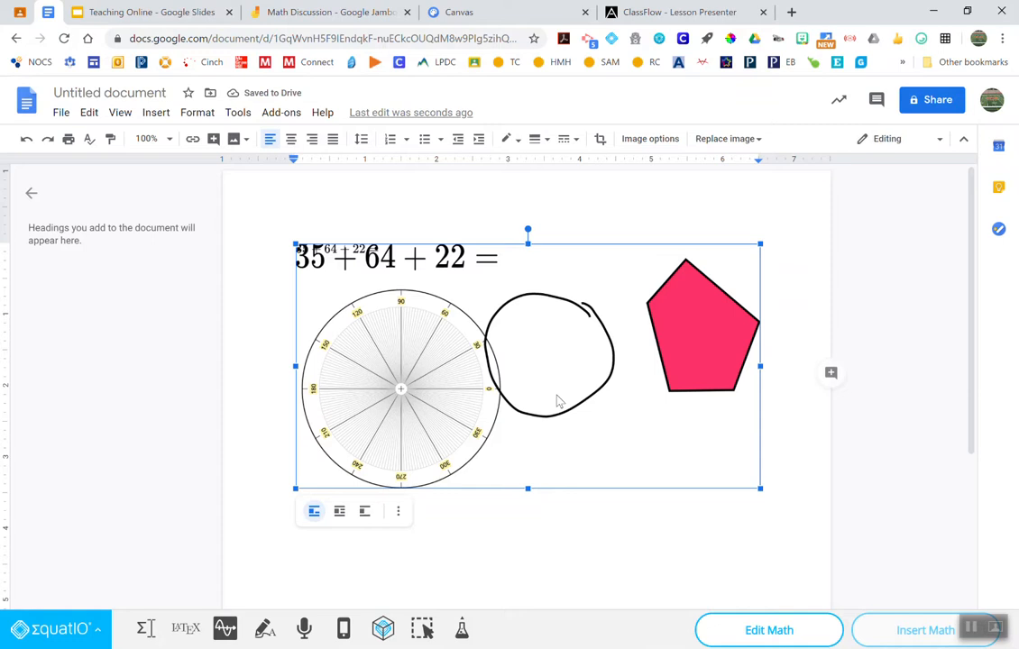